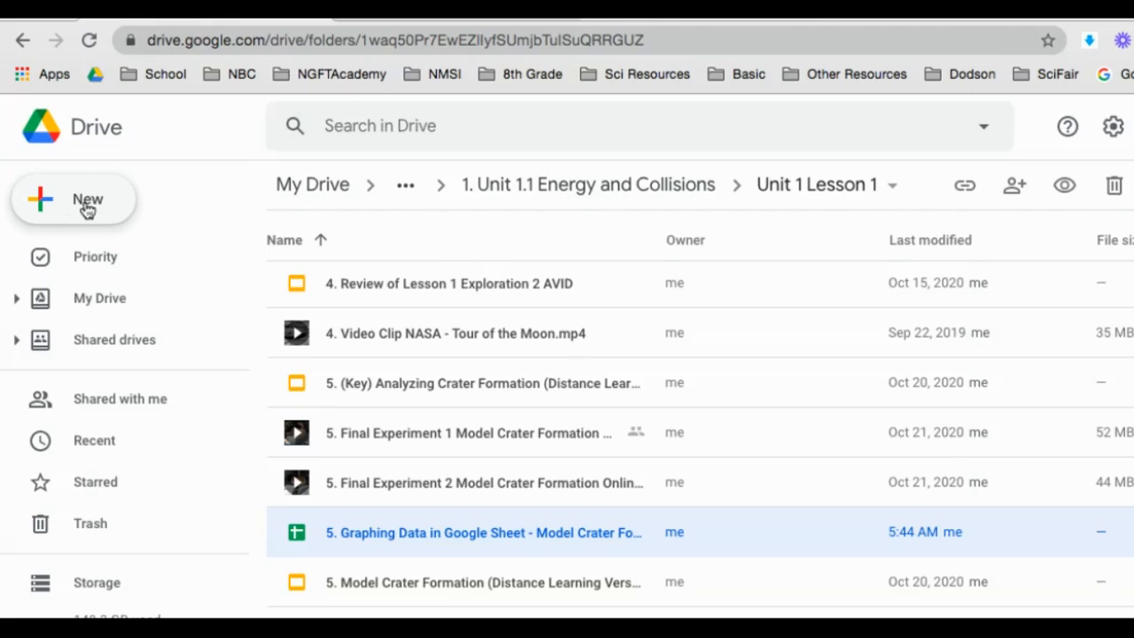
Step: From Drive's New menu, create a blank Google Sheets spreadsheet in the Unit 1 Lesson 1 folder
left_click(92, 202)
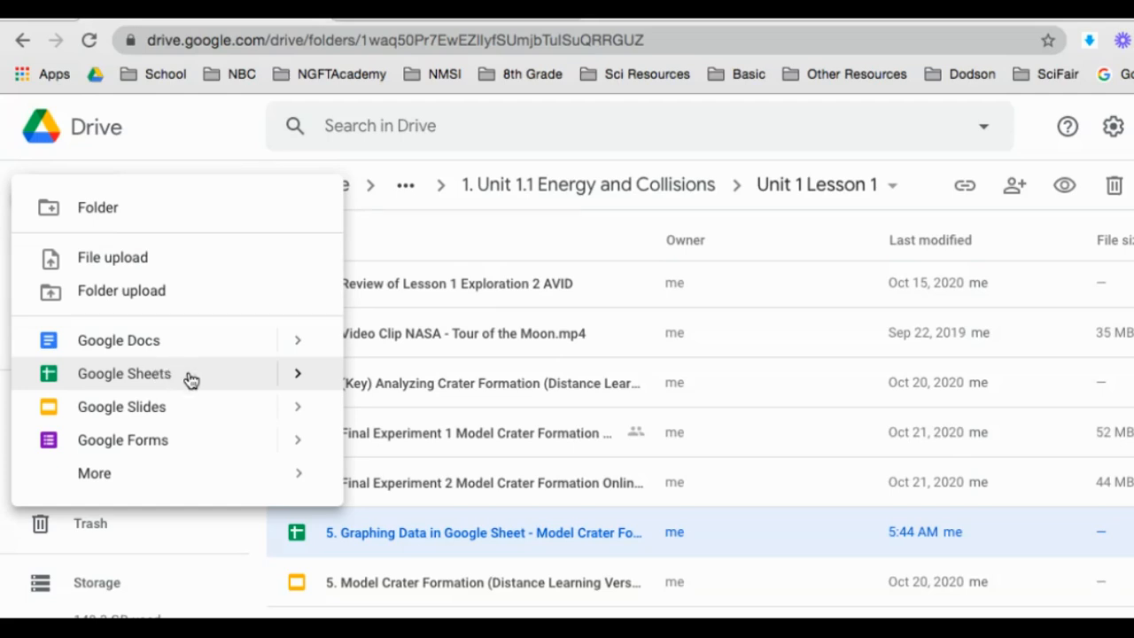
mouse_move(298, 373)
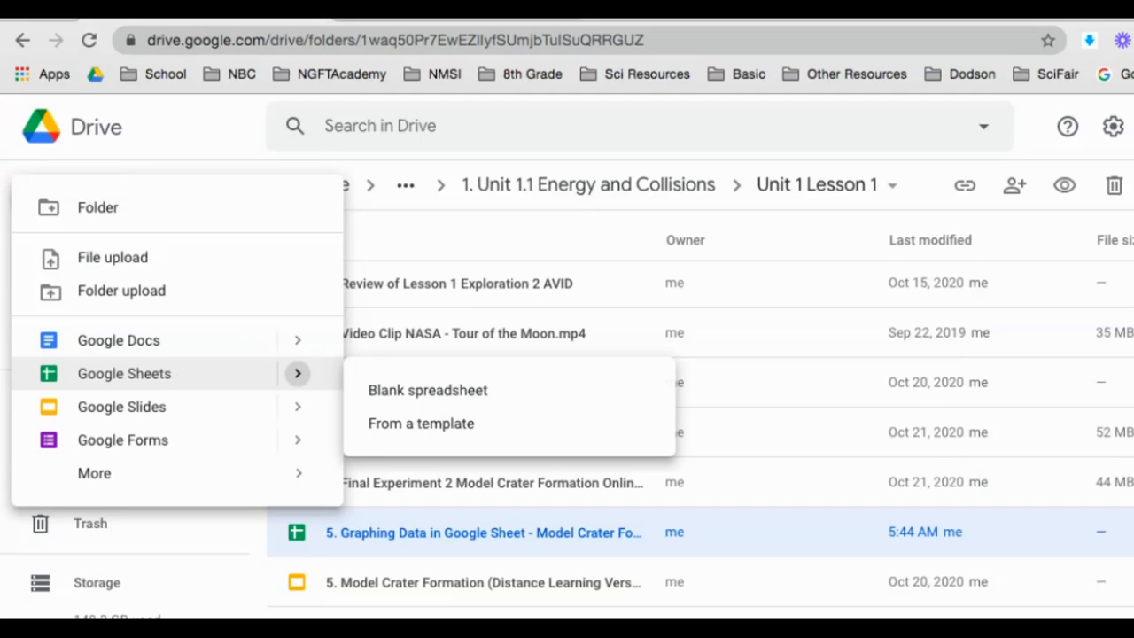
left_click(415, 404)
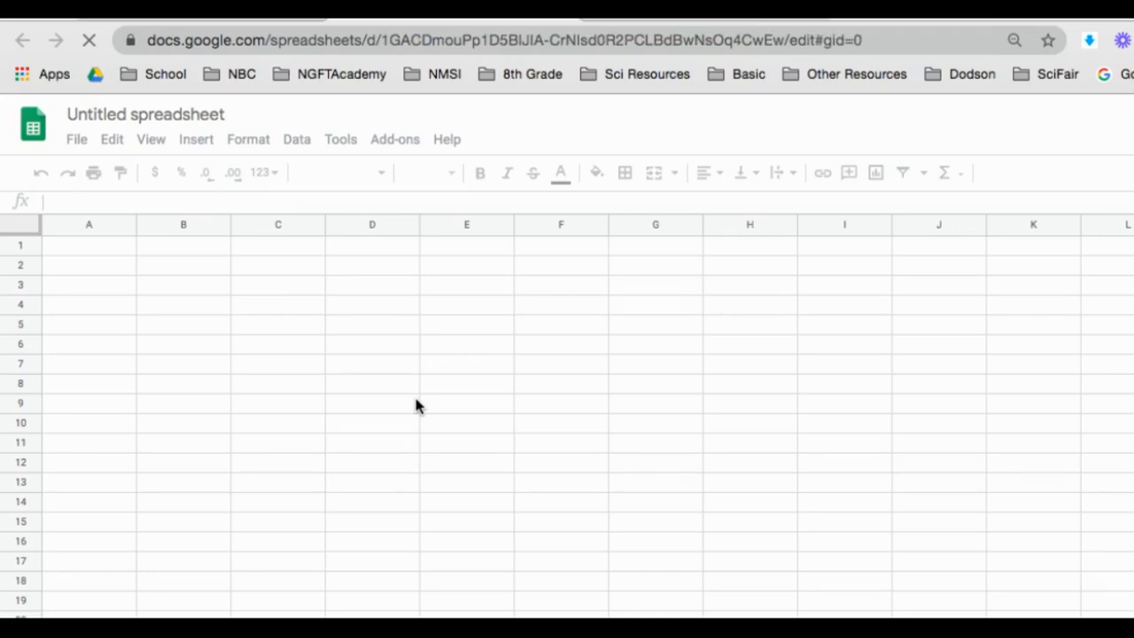
Step: Rename the spreadsheet to '5. Graph of Model Crater Formation Lab Results'
left_click(109, 112)
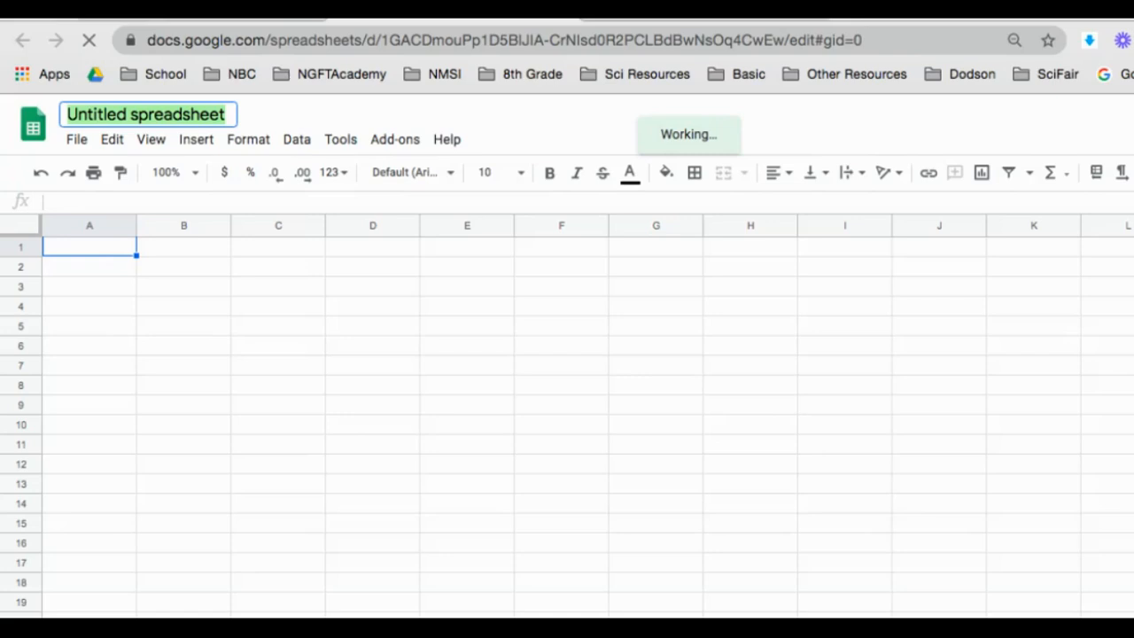
type("5.")
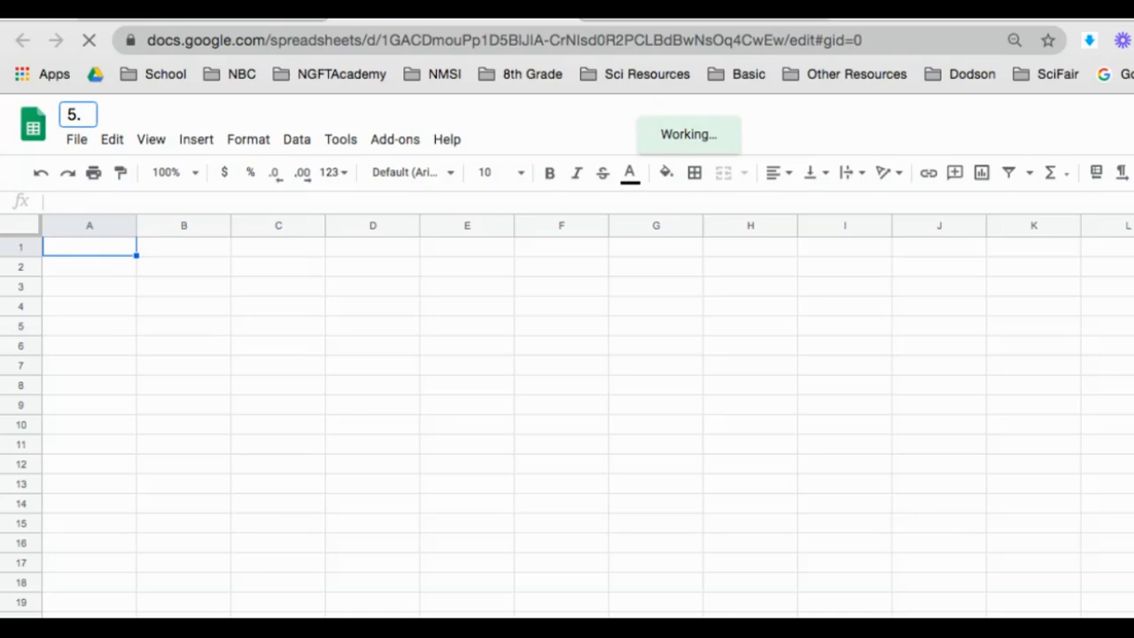
type("Graph of ")
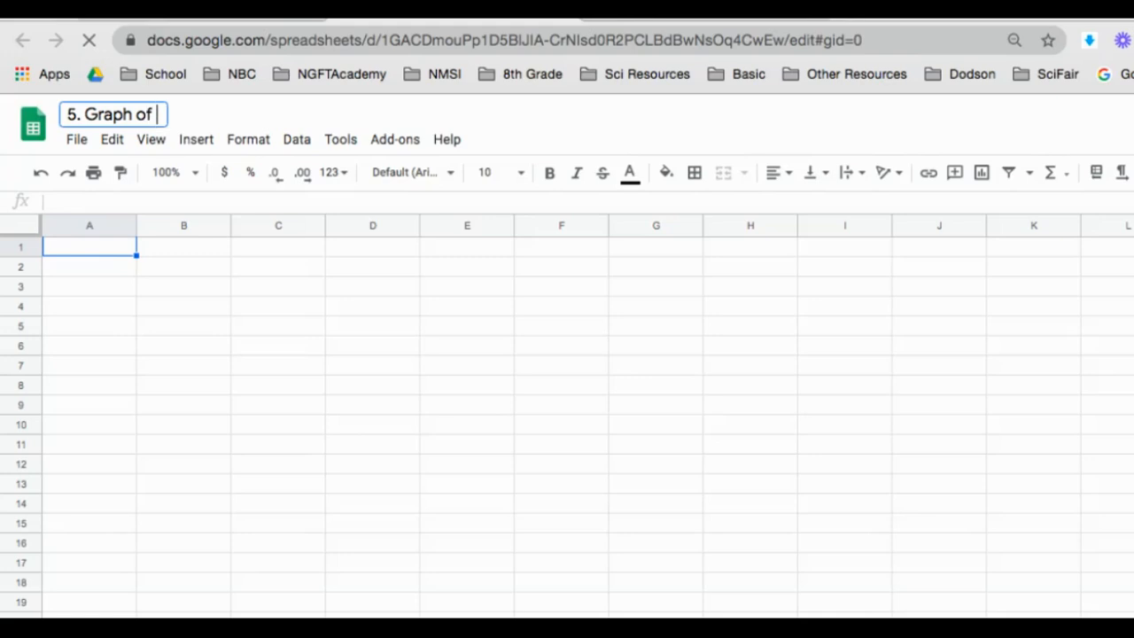
type("Model Cra")
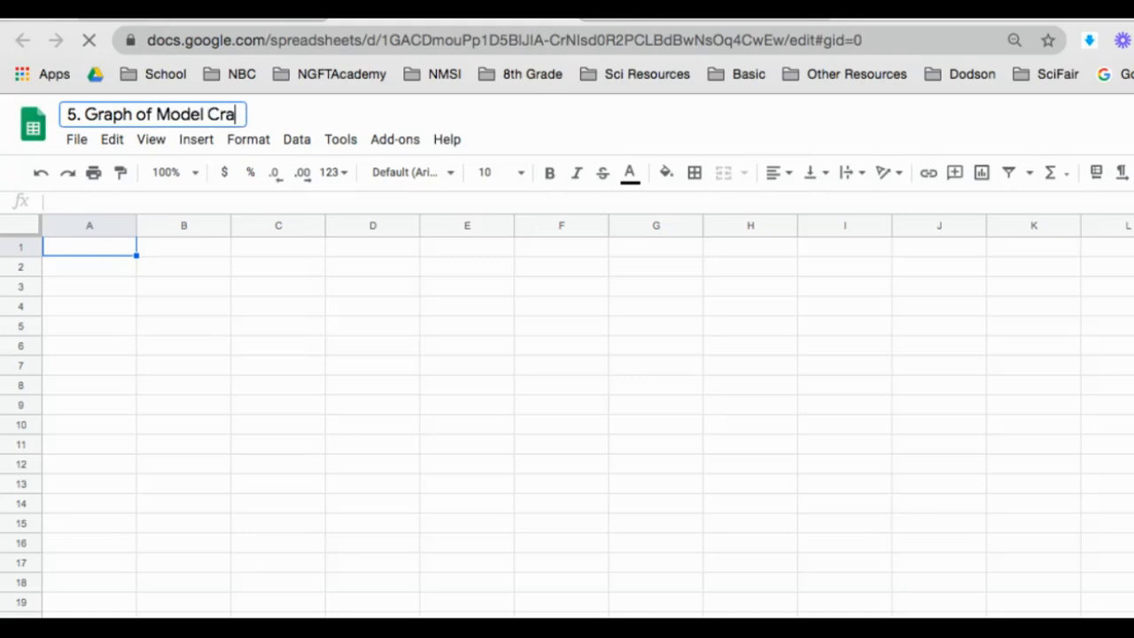
type("ter F")
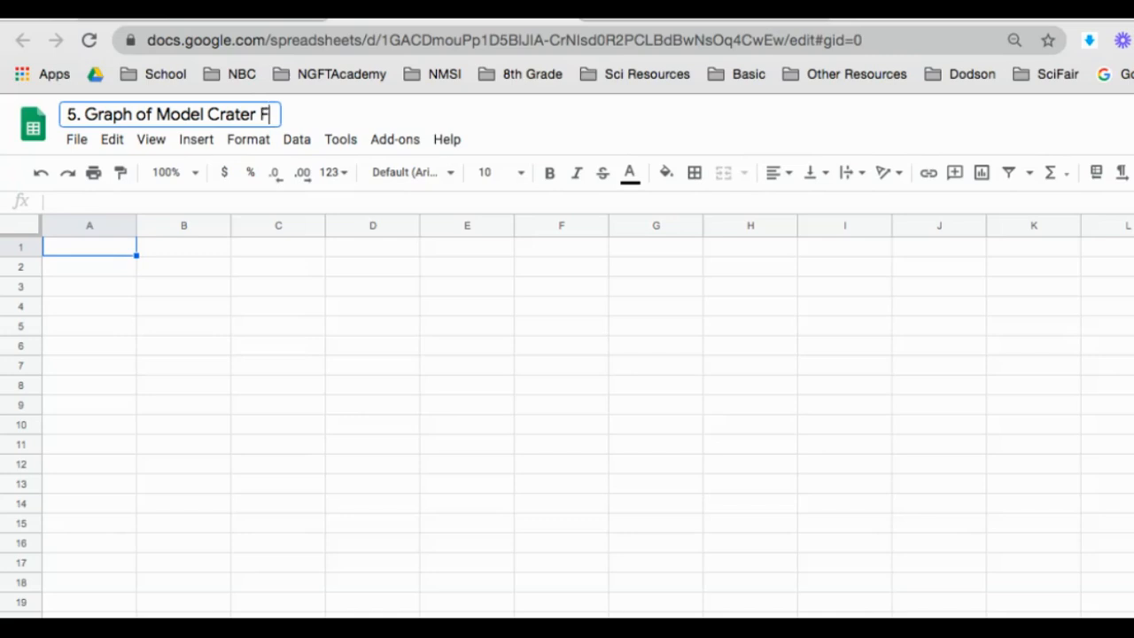
type("ormation La")
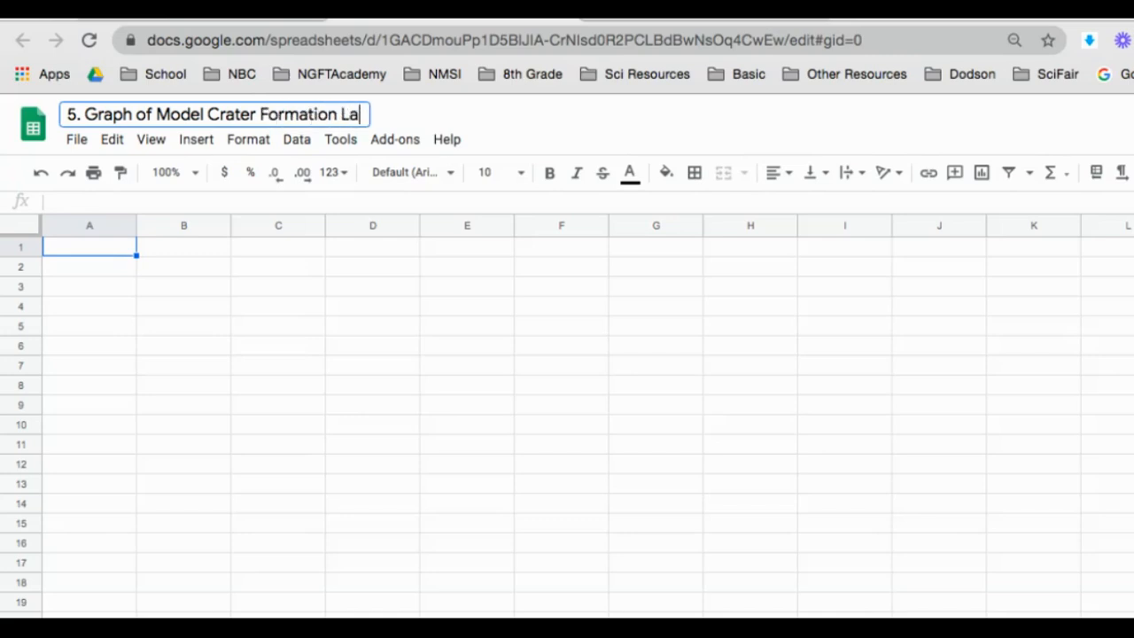
type("b Results")
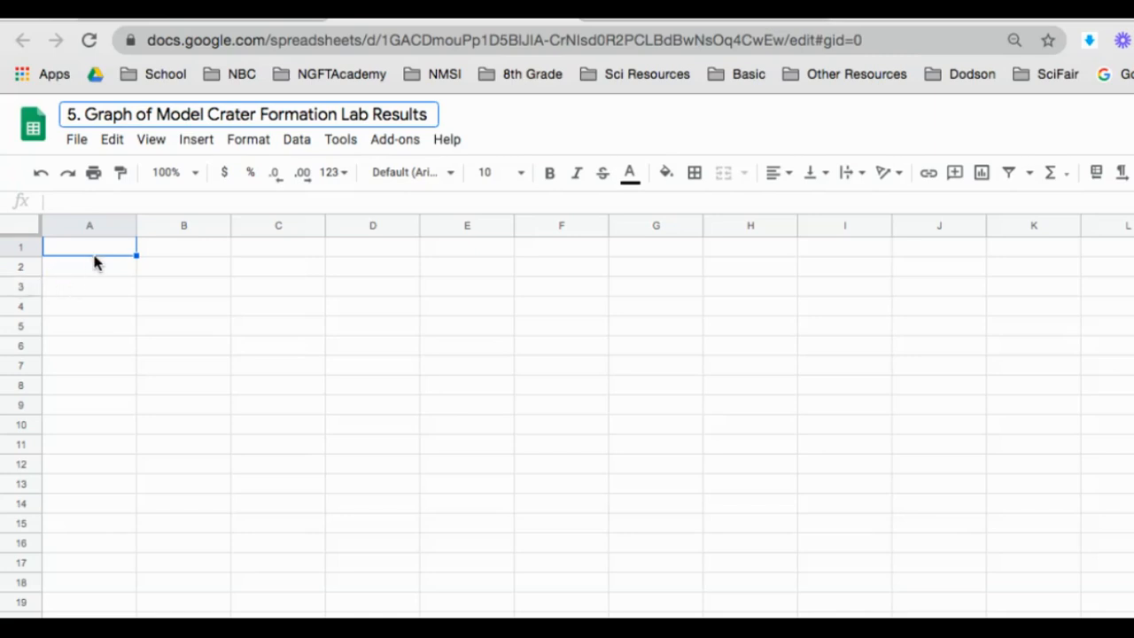
left_click(94, 257)
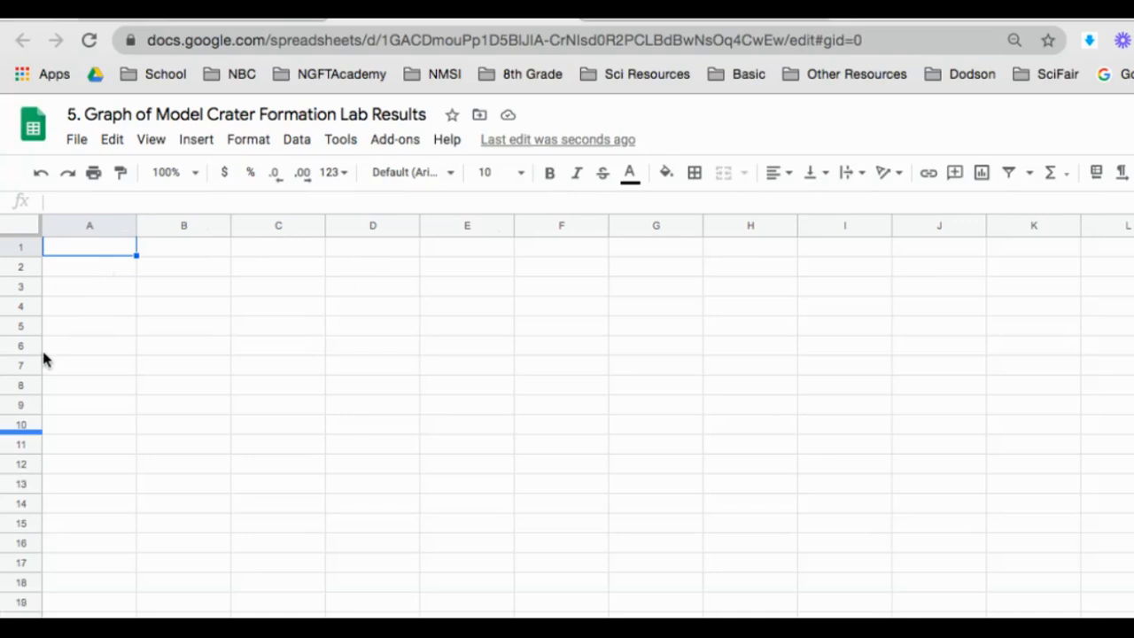
left_click(103, 228)
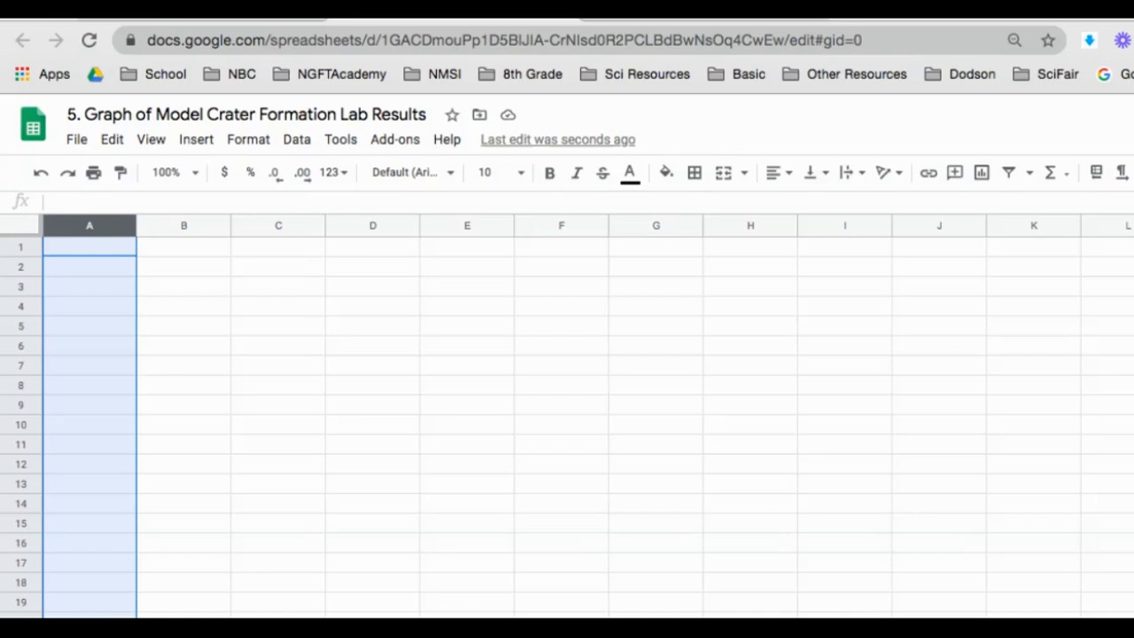
left_click(163, 225)
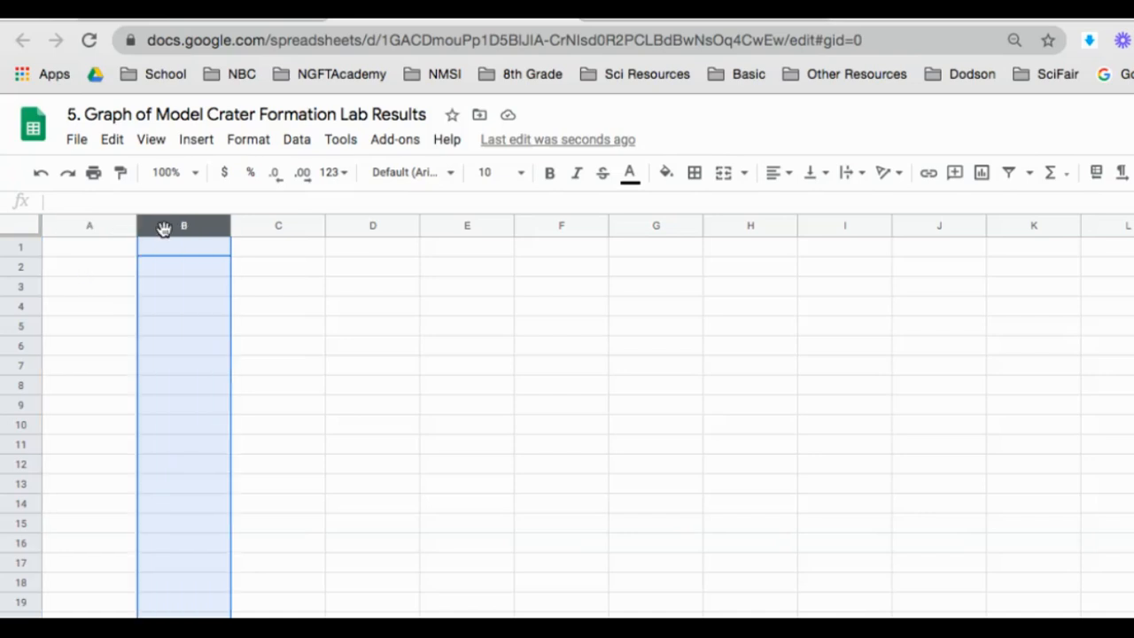
left_click(102, 252)
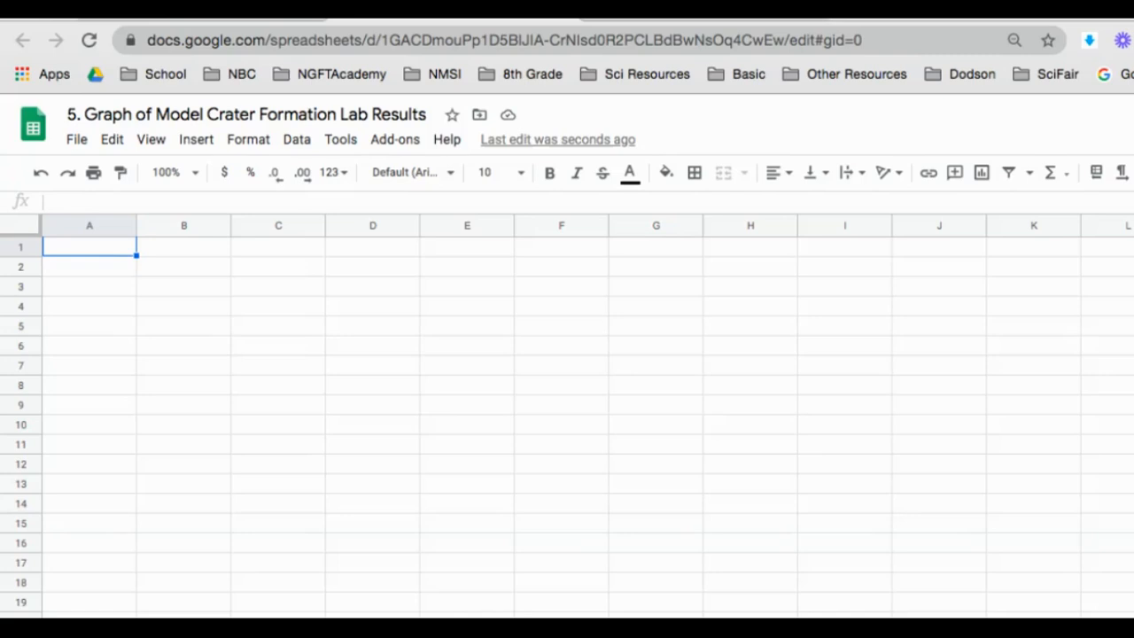
Step: Enter the headings 'Size of the Asteroid' in A1 and 'Diameter of the Impact Crater' in B1
type("Size of t")
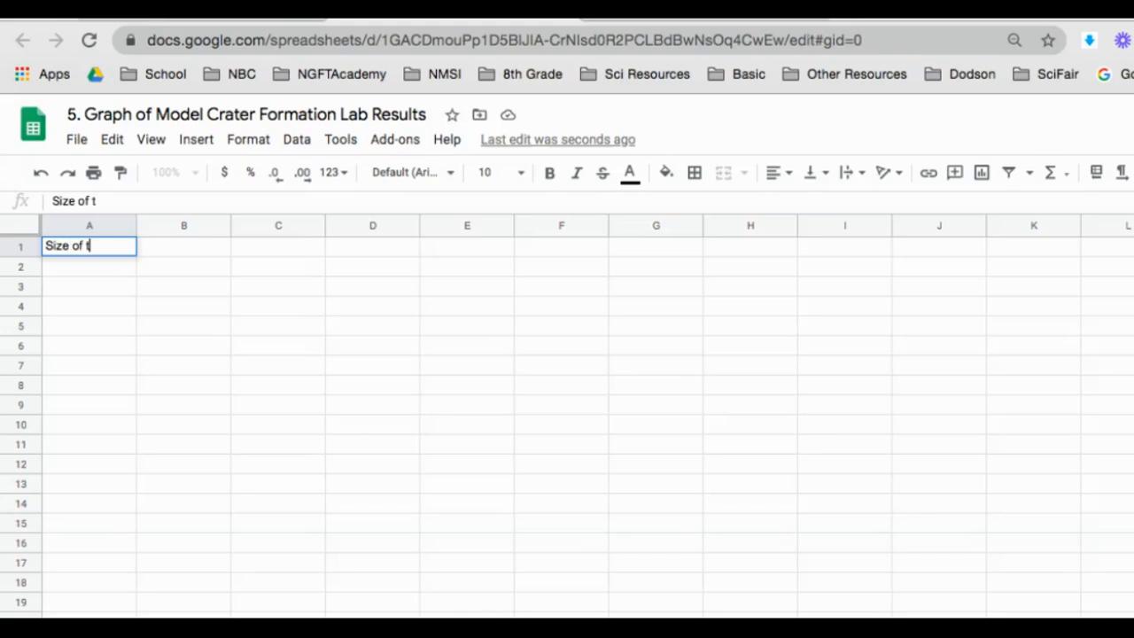
type("he Asteroid")
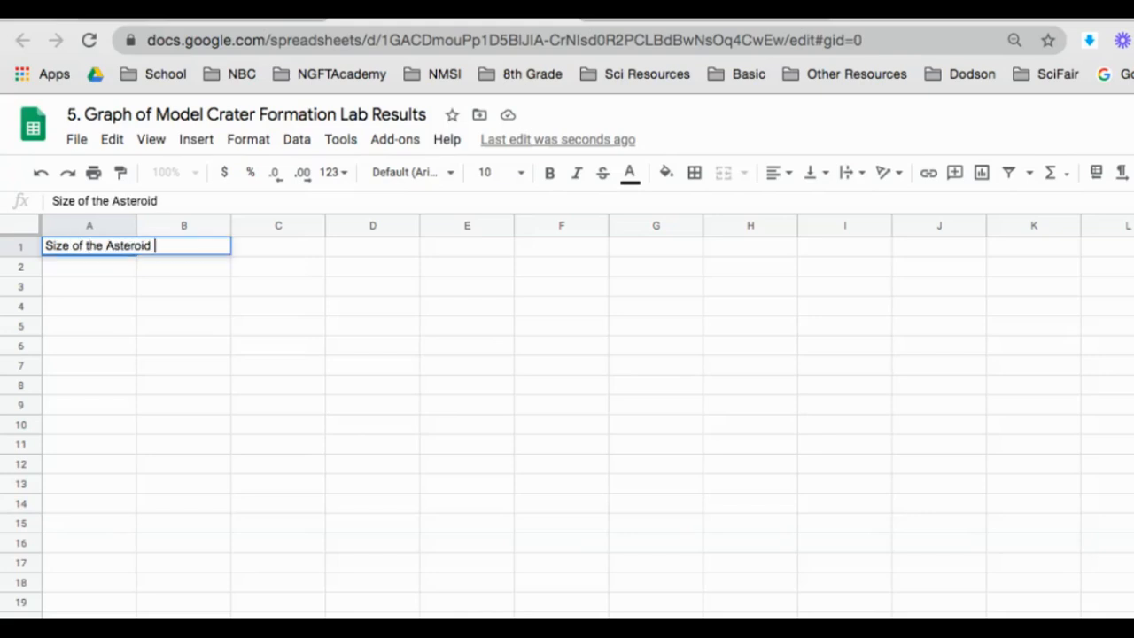
key("Tab")
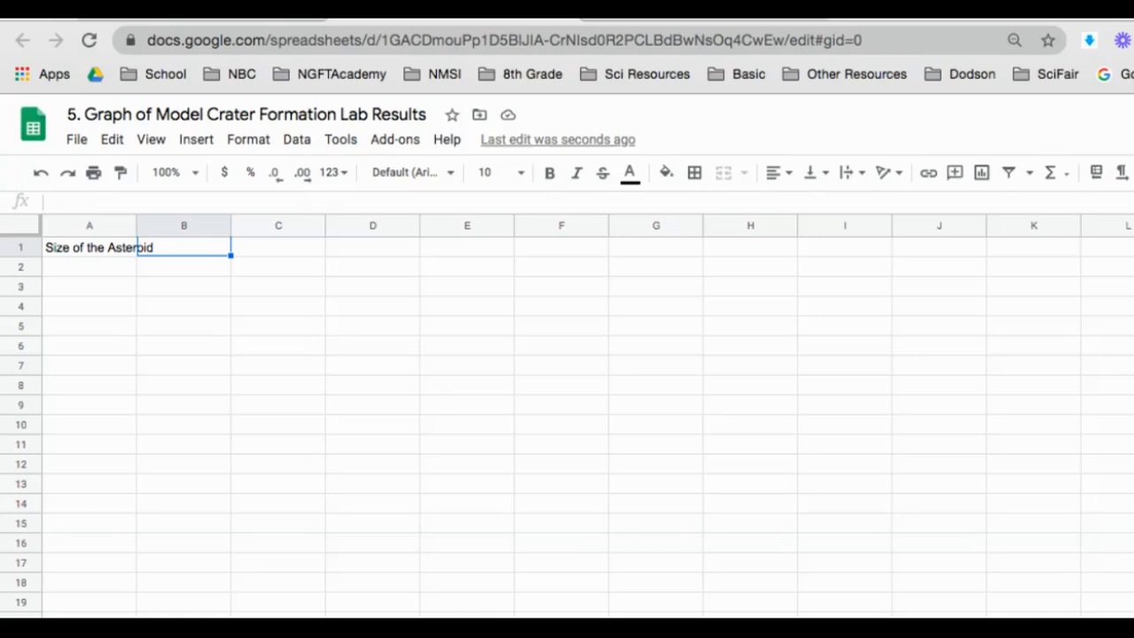
type("Diamter")
key("BackSpace")
key("BackSpace")
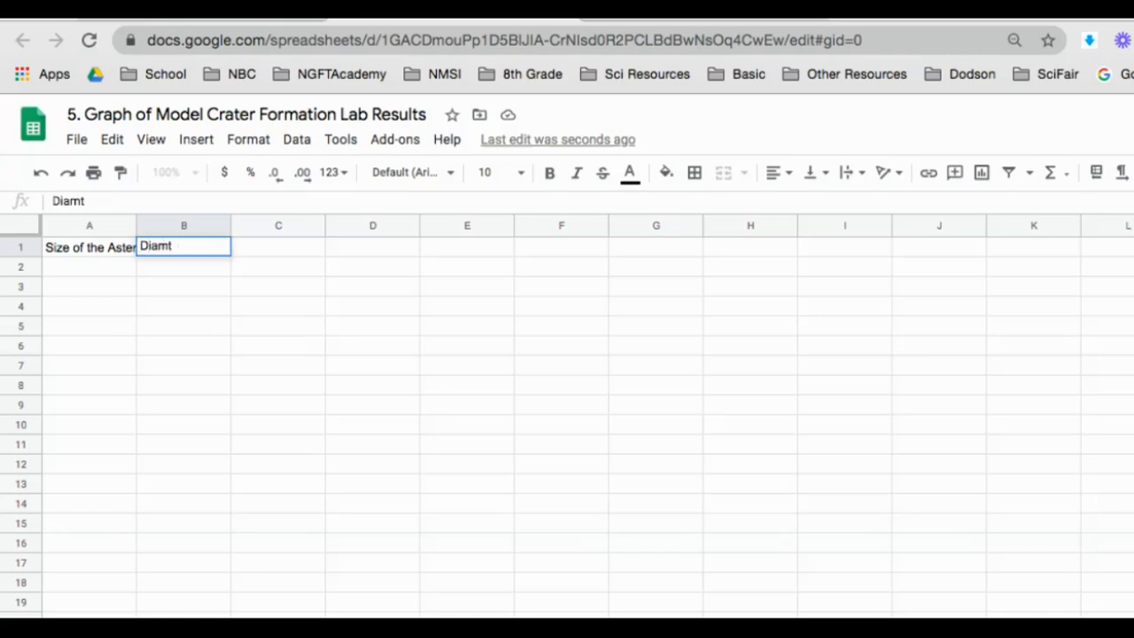
key("BackSpace")
type("eter of the")
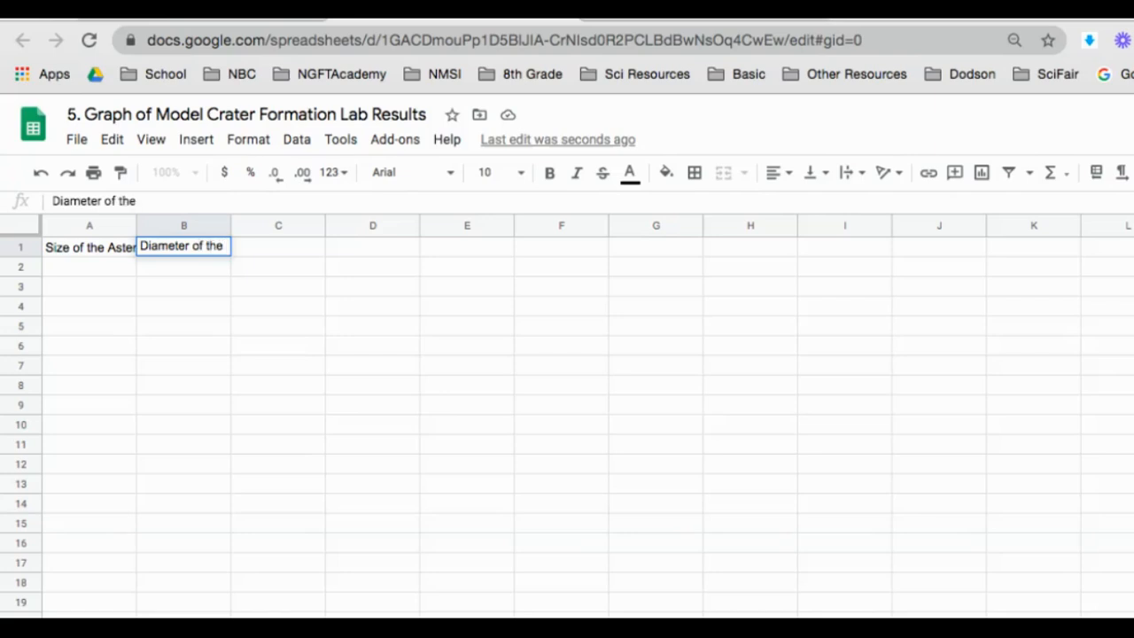
type(" Impact C")
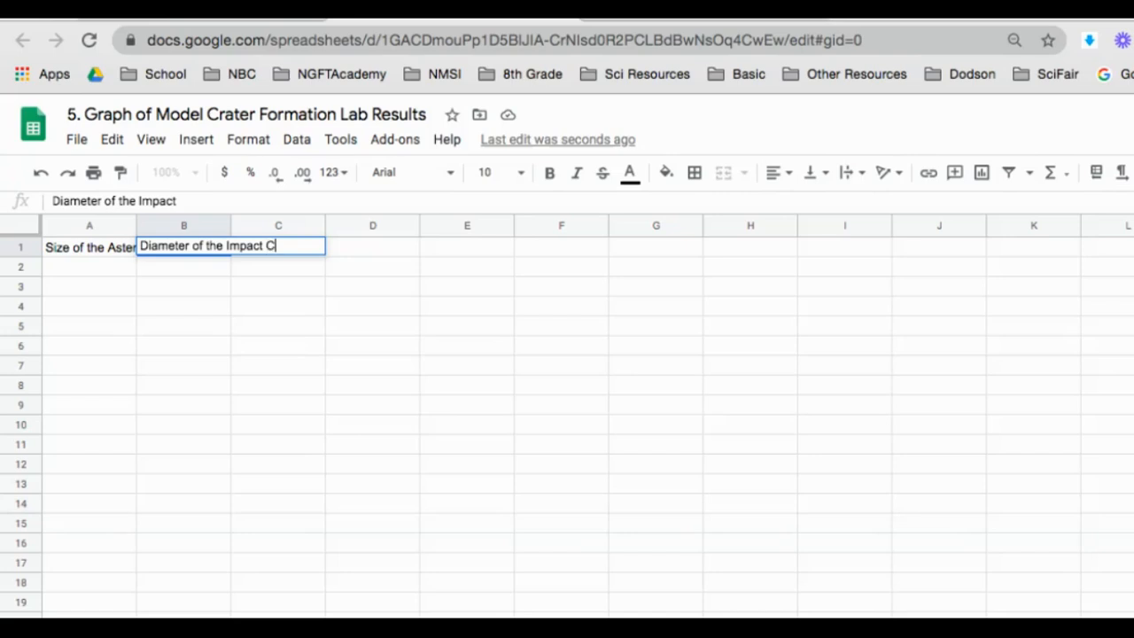
type("rater")
key("Return")
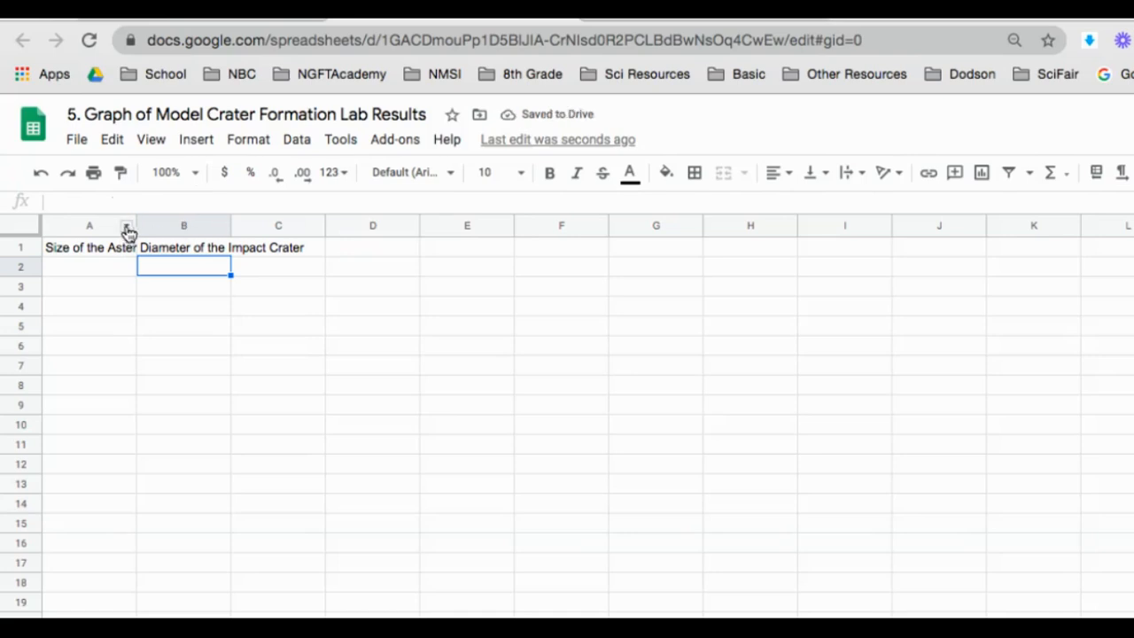
Step: Widen columns A and B to fit their headings
left_click_drag(138, 225, 326, 248)
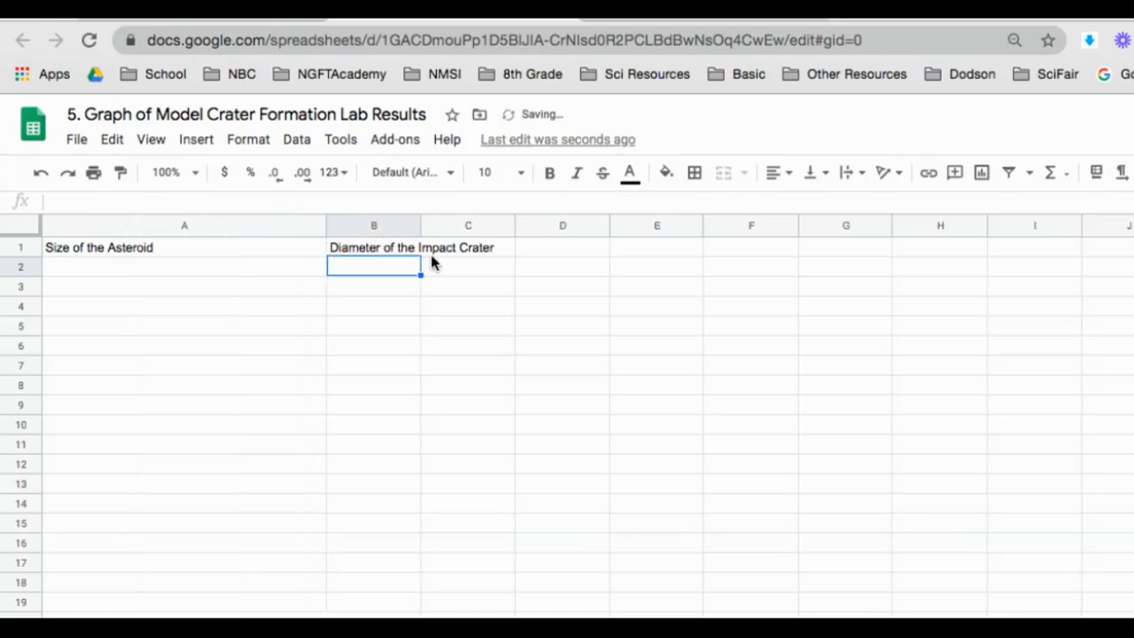
left_click_drag(422, 225, 592, 228)
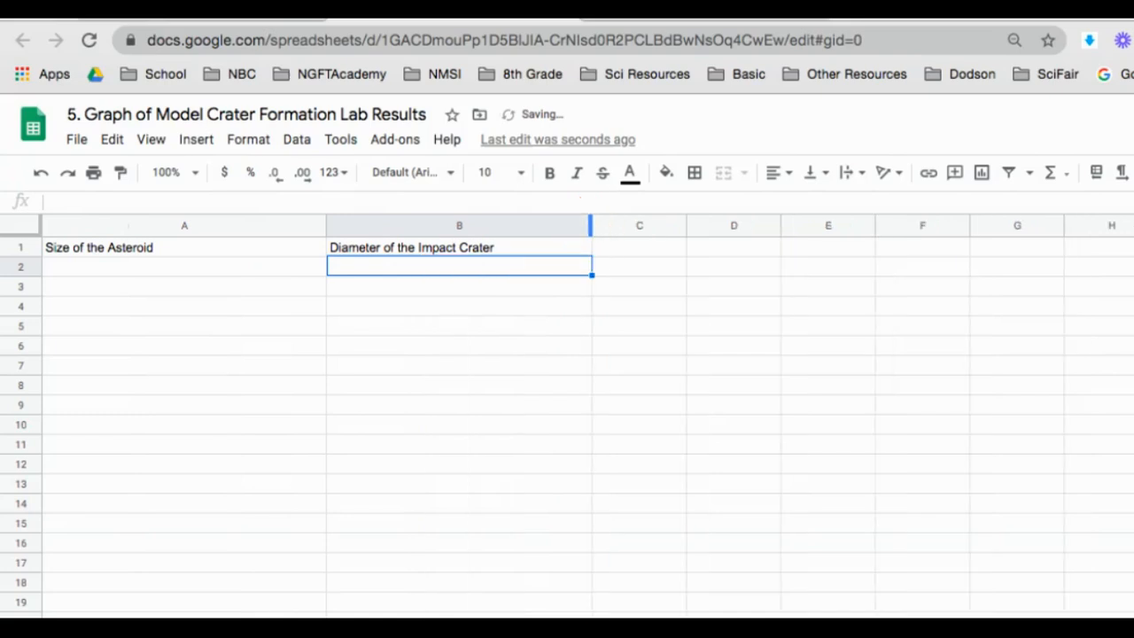
left_click(130, 266)
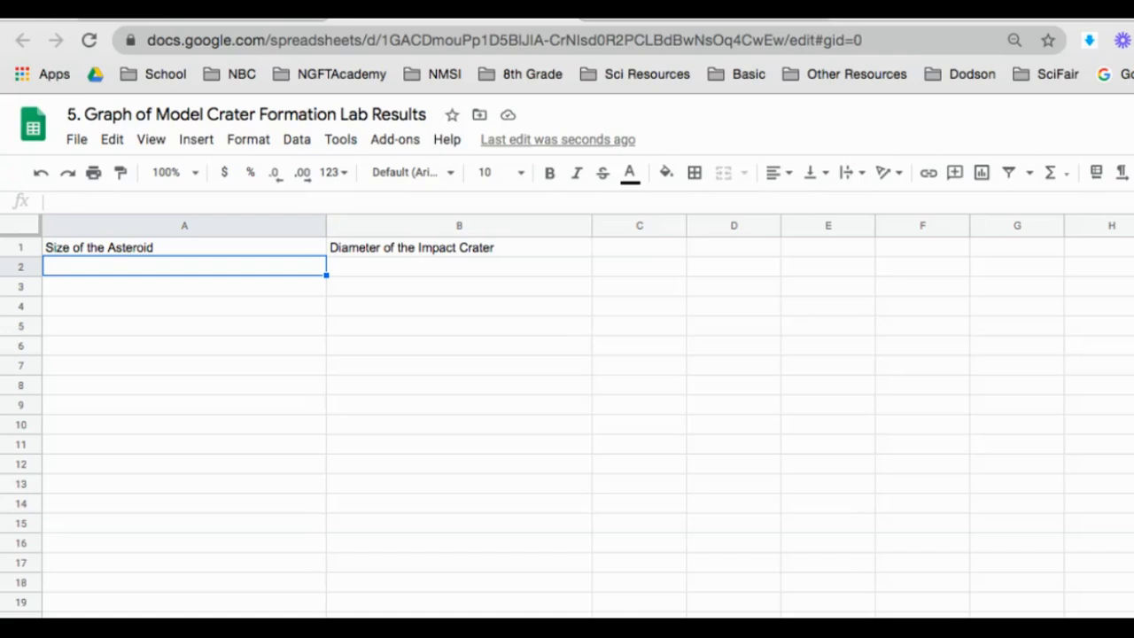
Step: Enter asteroid sizes 10, 15 and 20 in cells A2:A4
type("10")
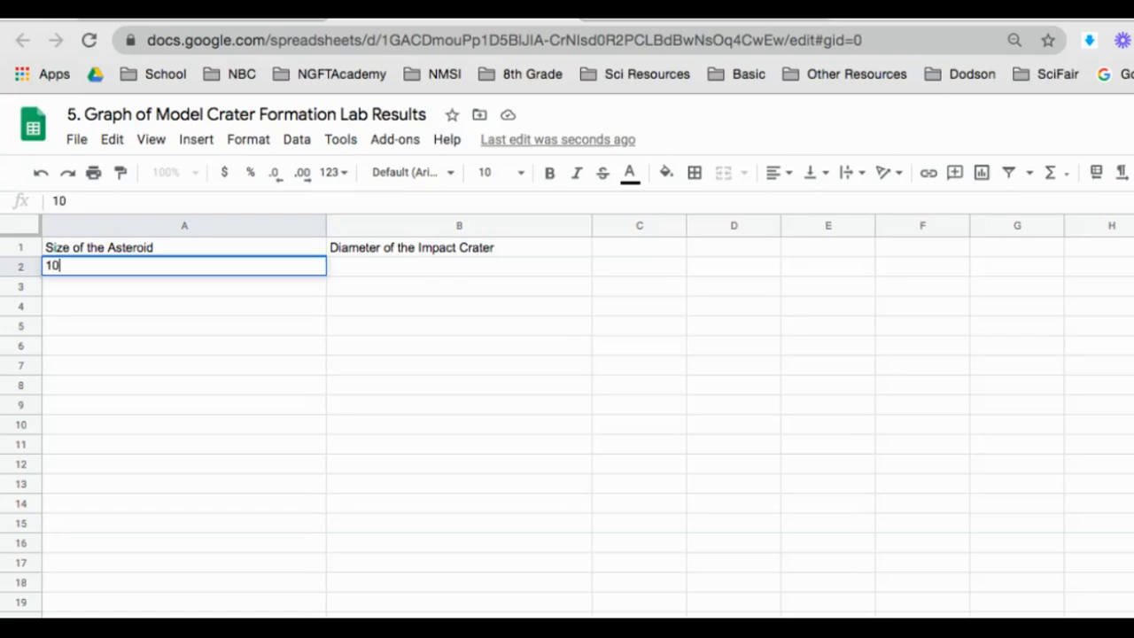
key("Return")
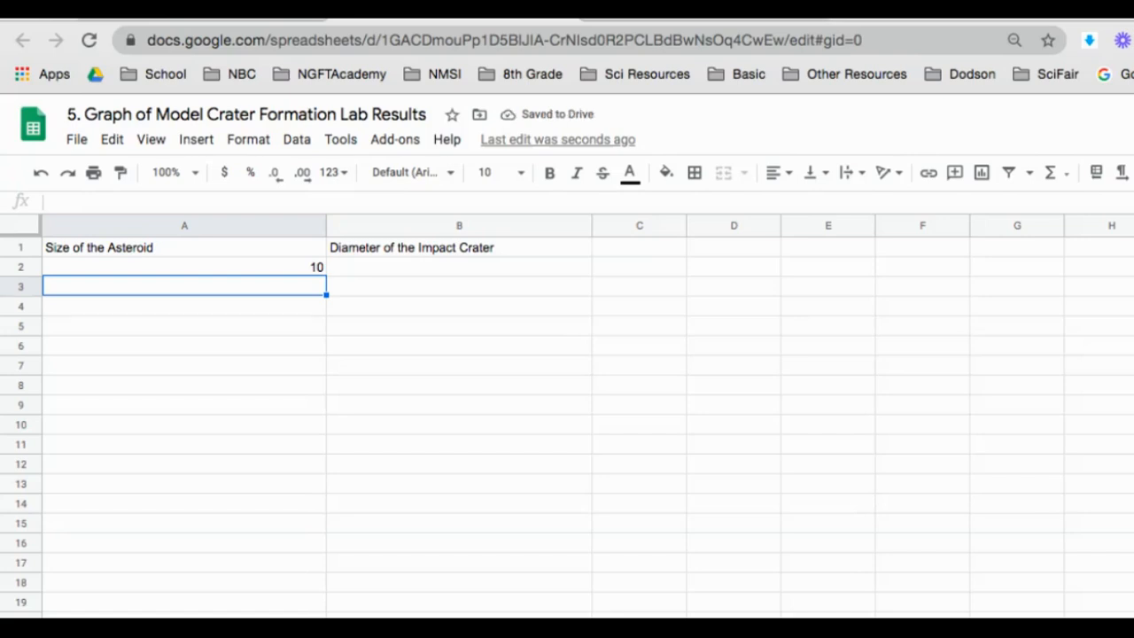
type("15")
key("Return")
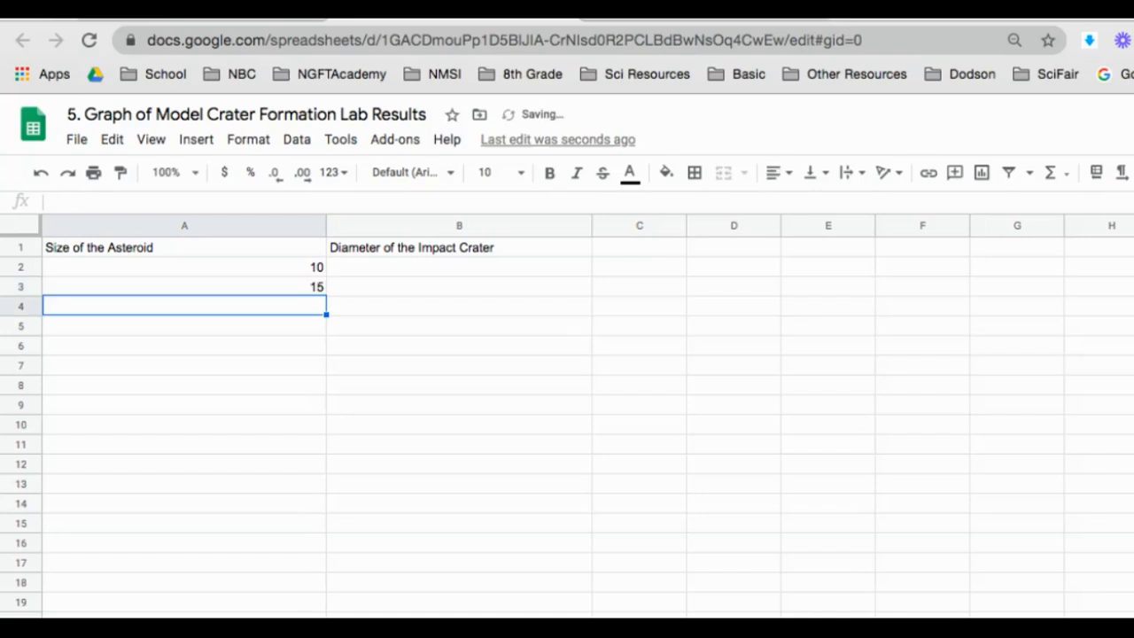
type("20")
key("Return")
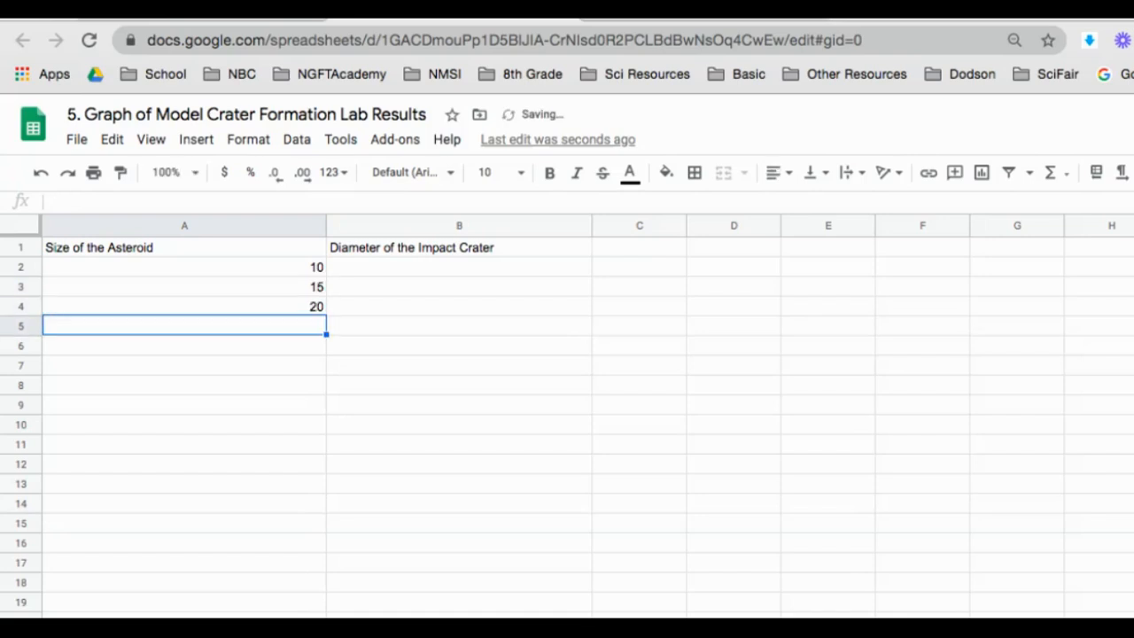
Step: Enter crater diameters 2 and 5 in cells B2 and B3
key("Up")
key("Up")
key("Up")
key("Right")
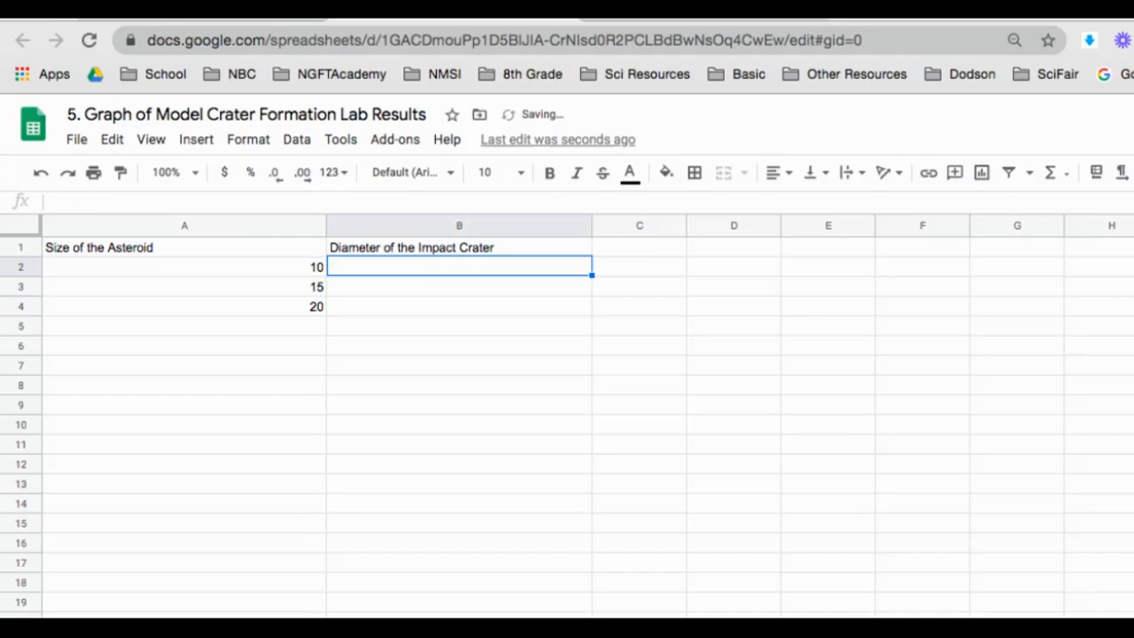
key("Left")
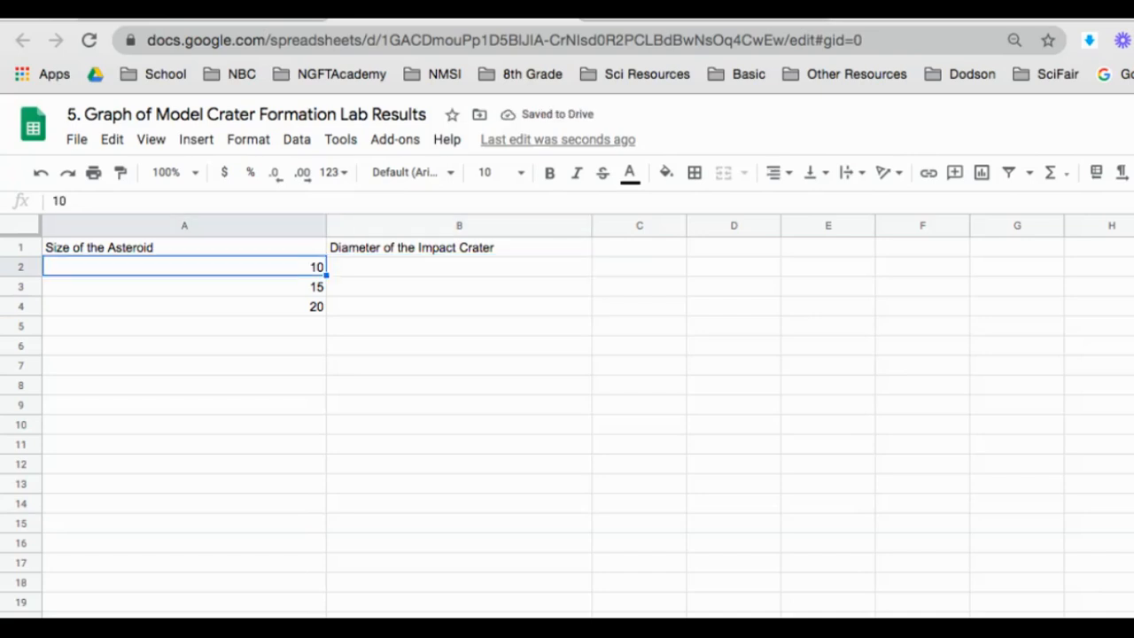
key("Right")
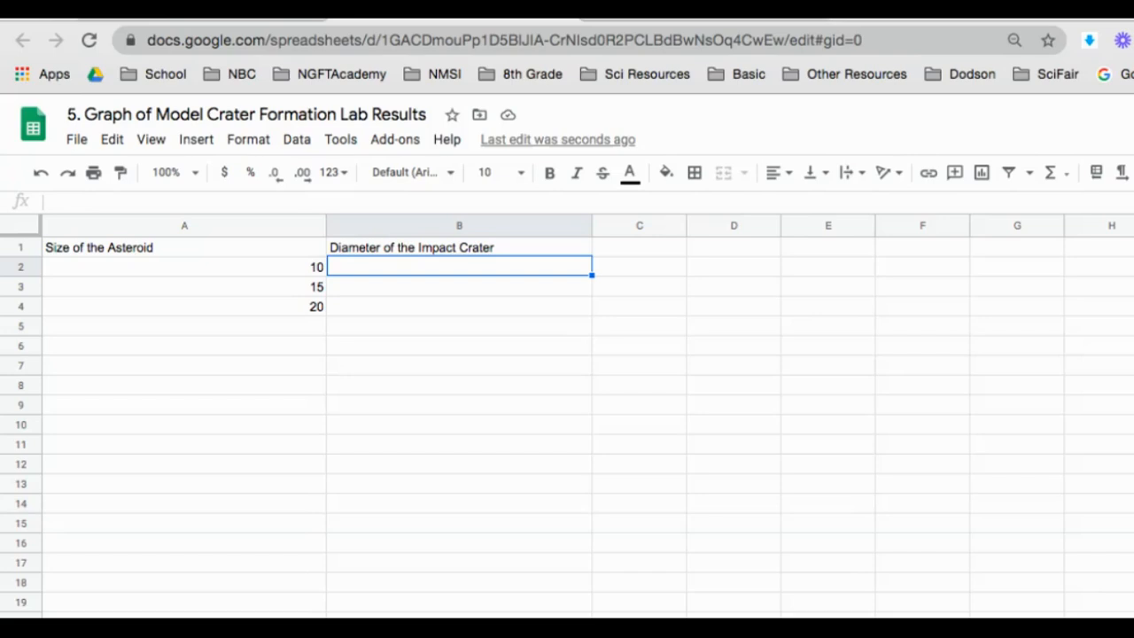
type("2")
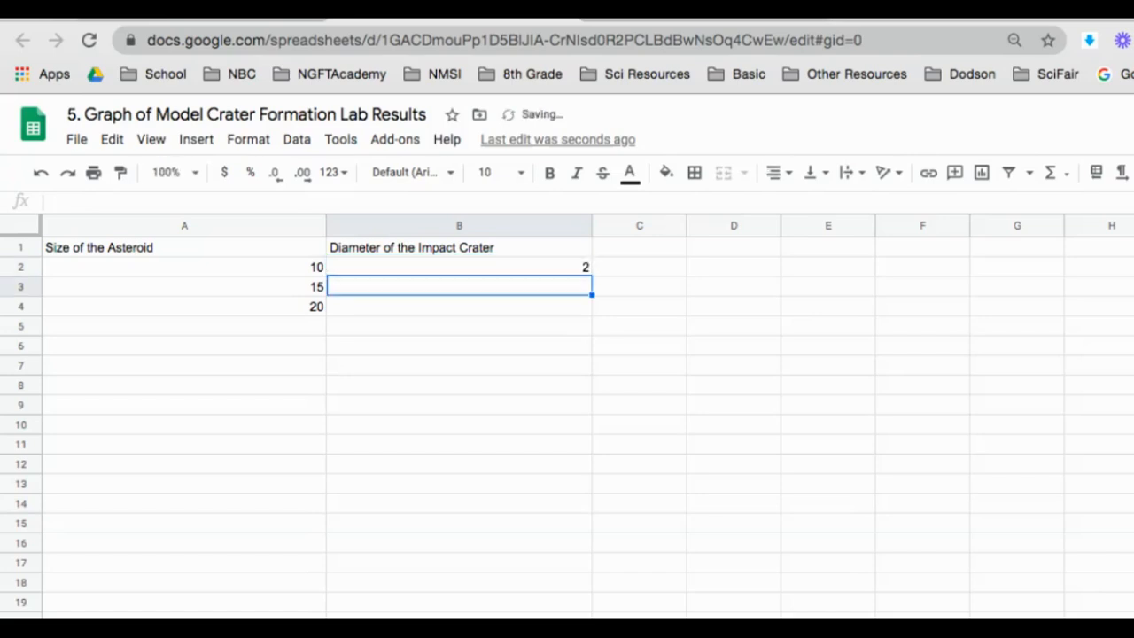
key("Return")
type("5")
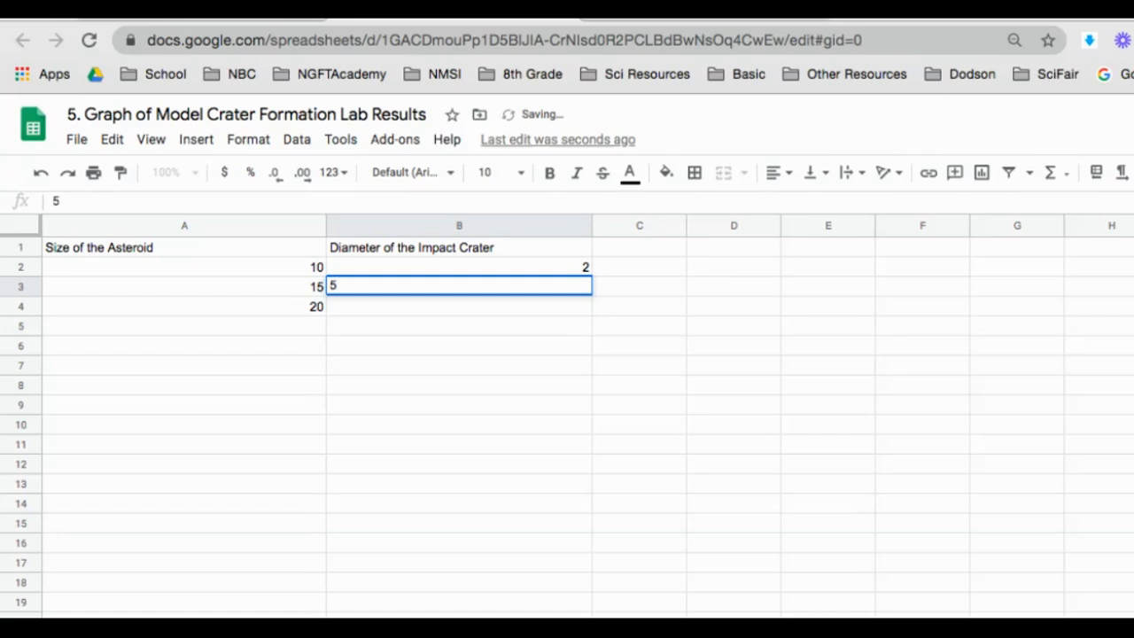
key("Return")
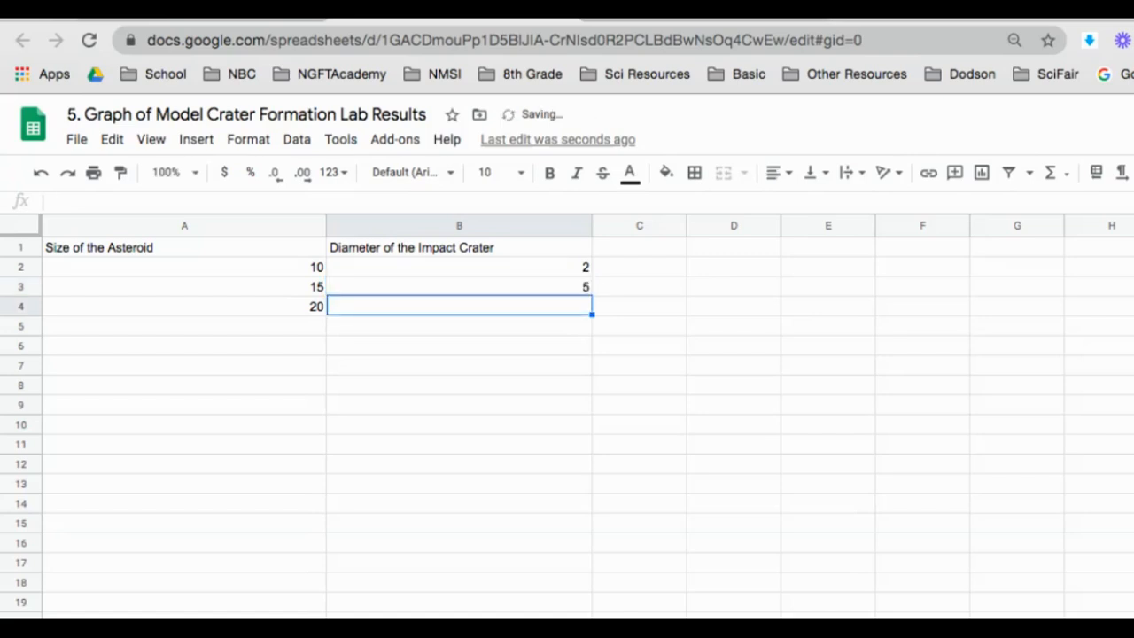
Step: Enter the last diameter 12 in B4, then center-align columns A and B
type("12")
key("Return")
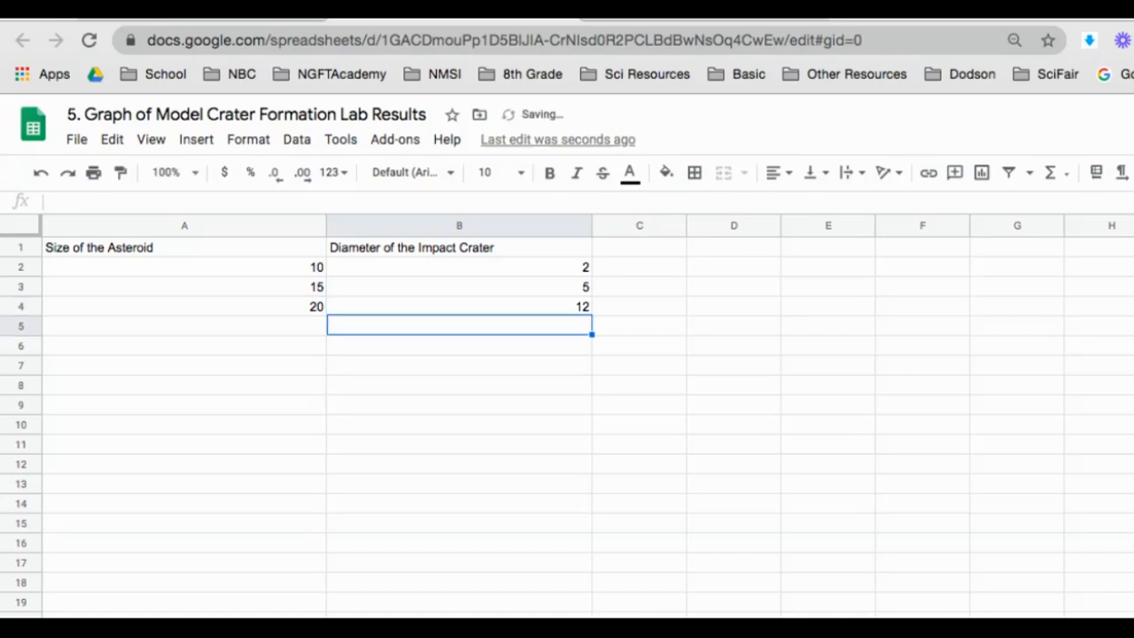
left_click(164, 226)
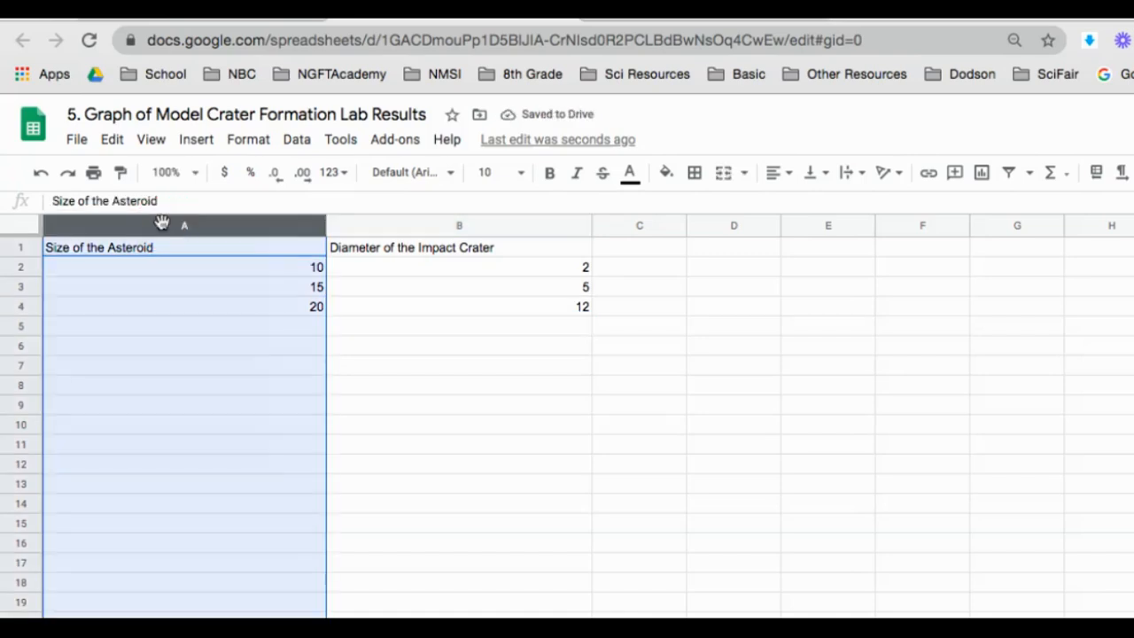
left_click(782, 174)
left_click(797, 203)
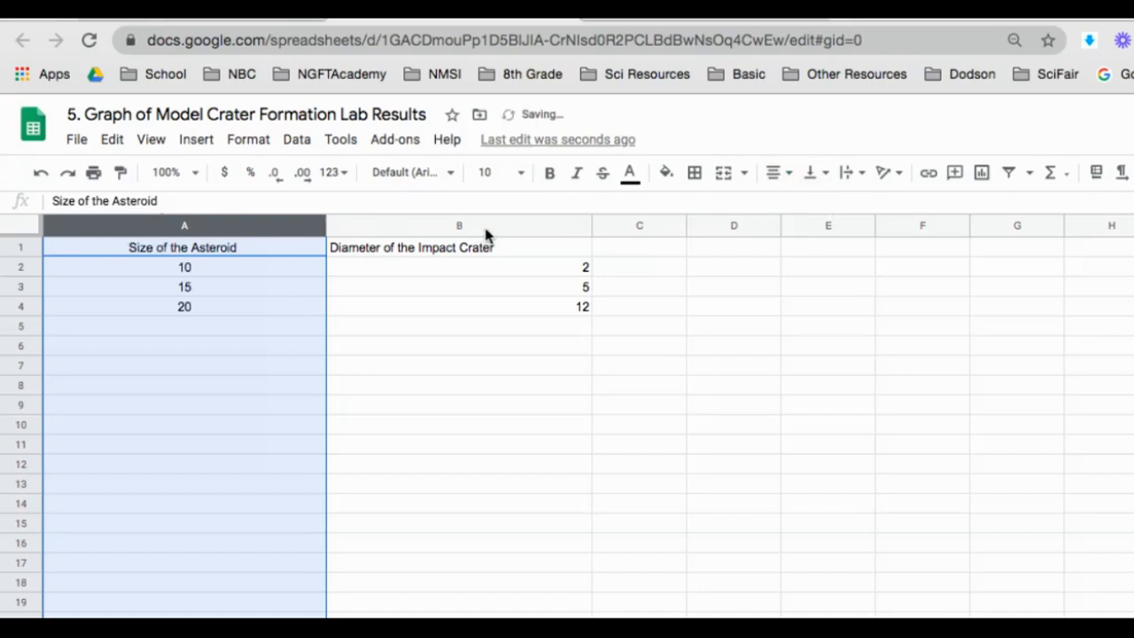
left_click(486, 229)
left_click(776, 174)
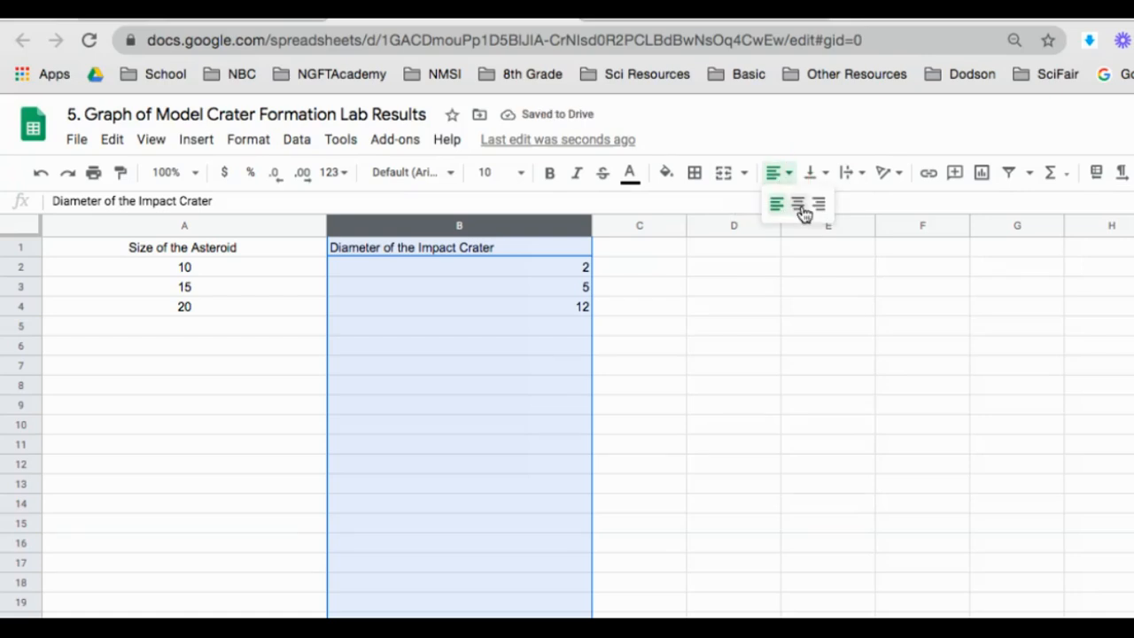
left_click(803, 211)
left_click(382, 383)
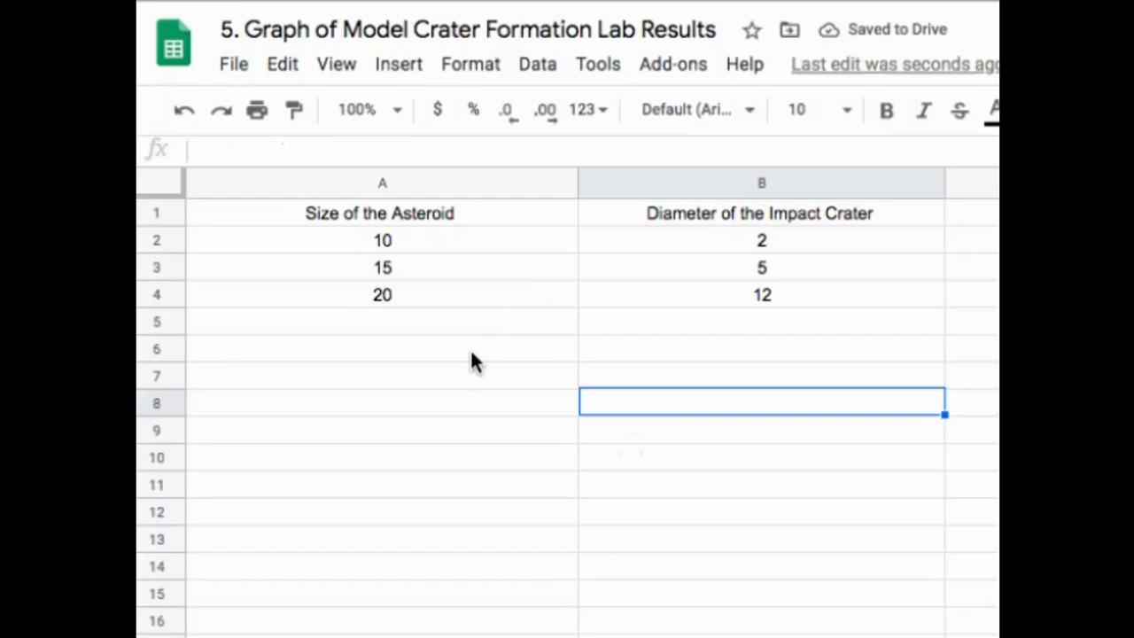
Step: Select A1:B4 and insert a chart of crater diameter versus asteroid size
left_click(372, 220)
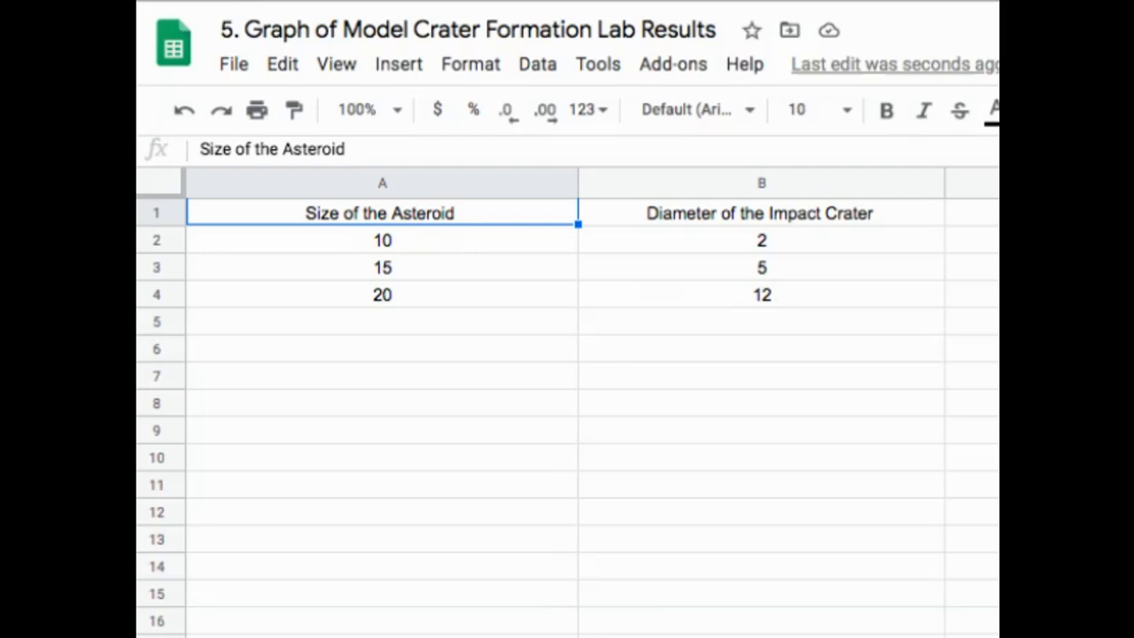
key("shift+Right")
key("shift+Down")
key("shift+Down")
key("shift+Down")
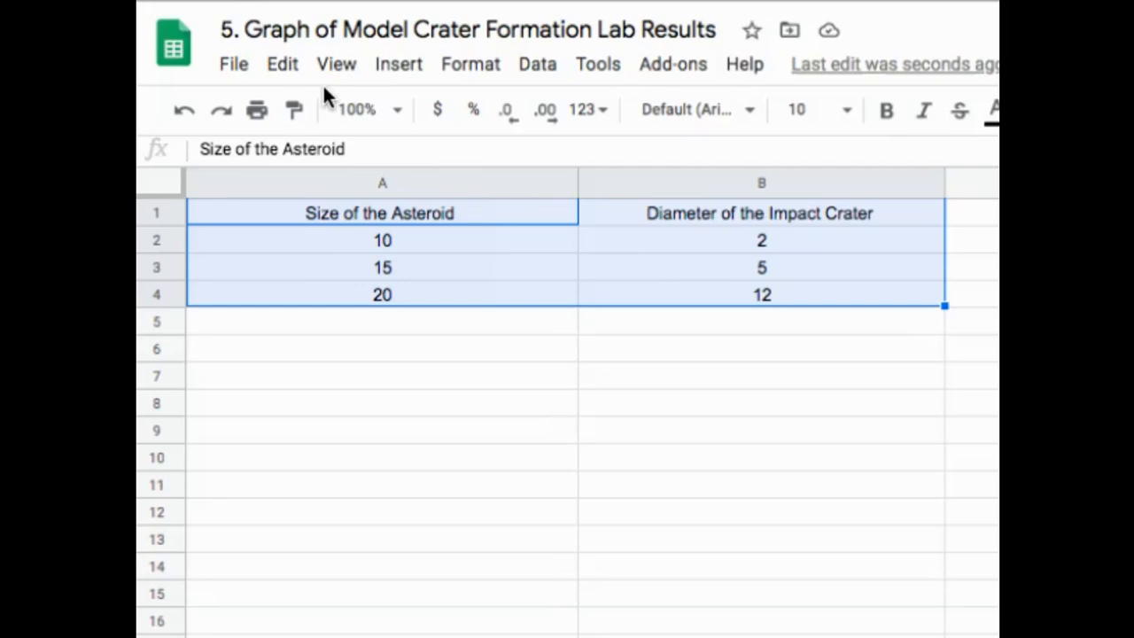
left_click(397, 68)
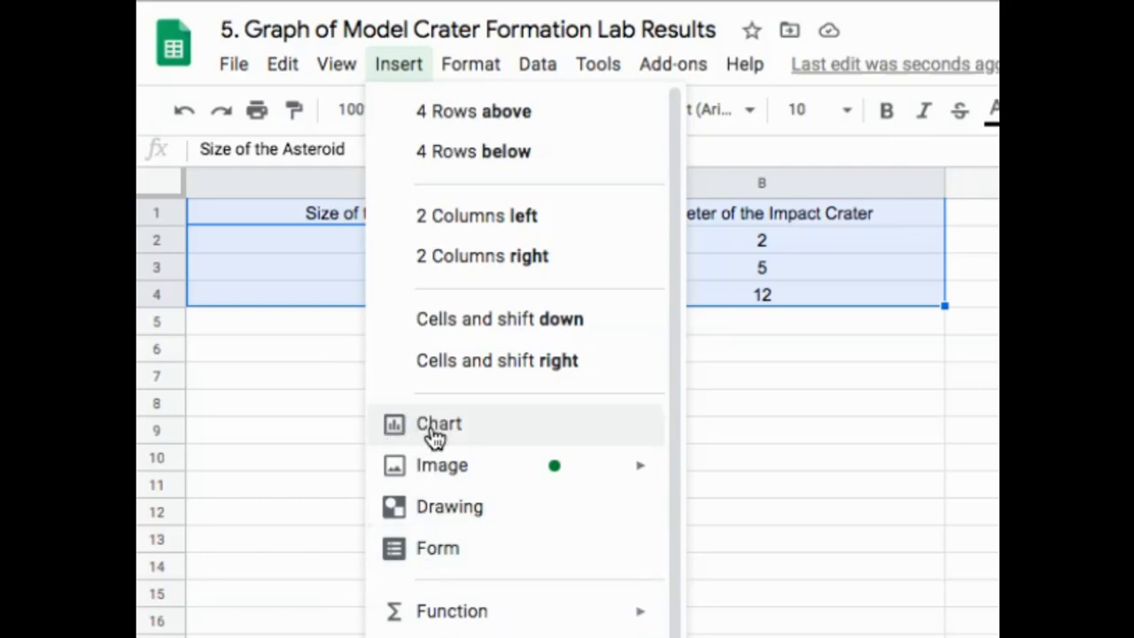
left_click(431, 432)
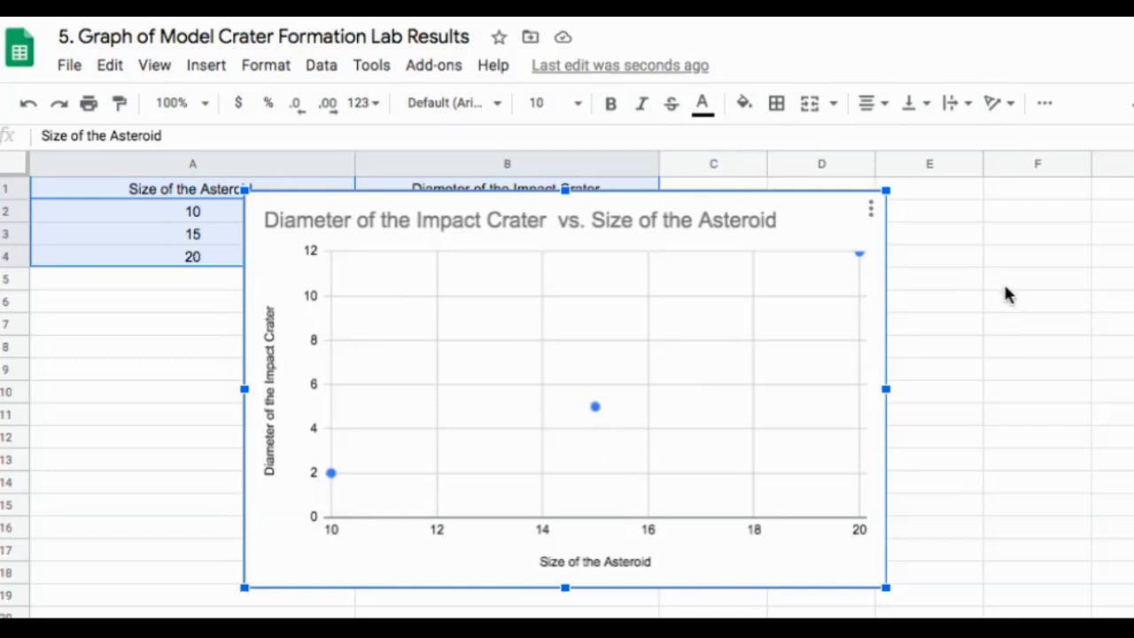
Step: Enlarge the crater chart and move it just below the data table
left_click_drag(886, 190, 964, 142)
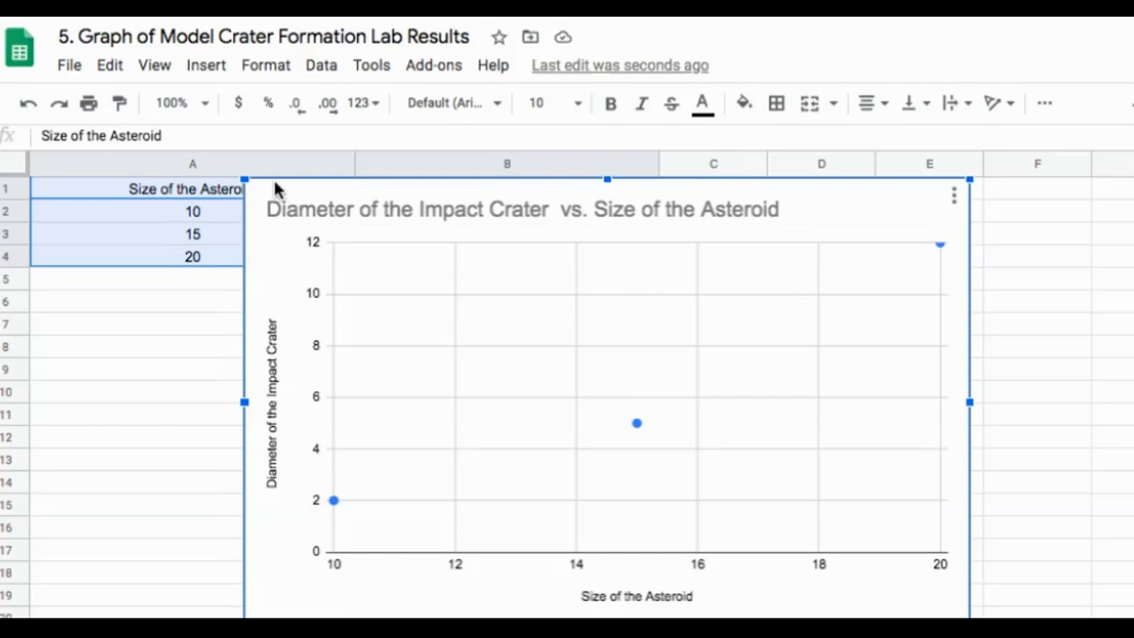
left_click_drag(273, 179, 304, 274)
scroll(311, 271, "down", 2)
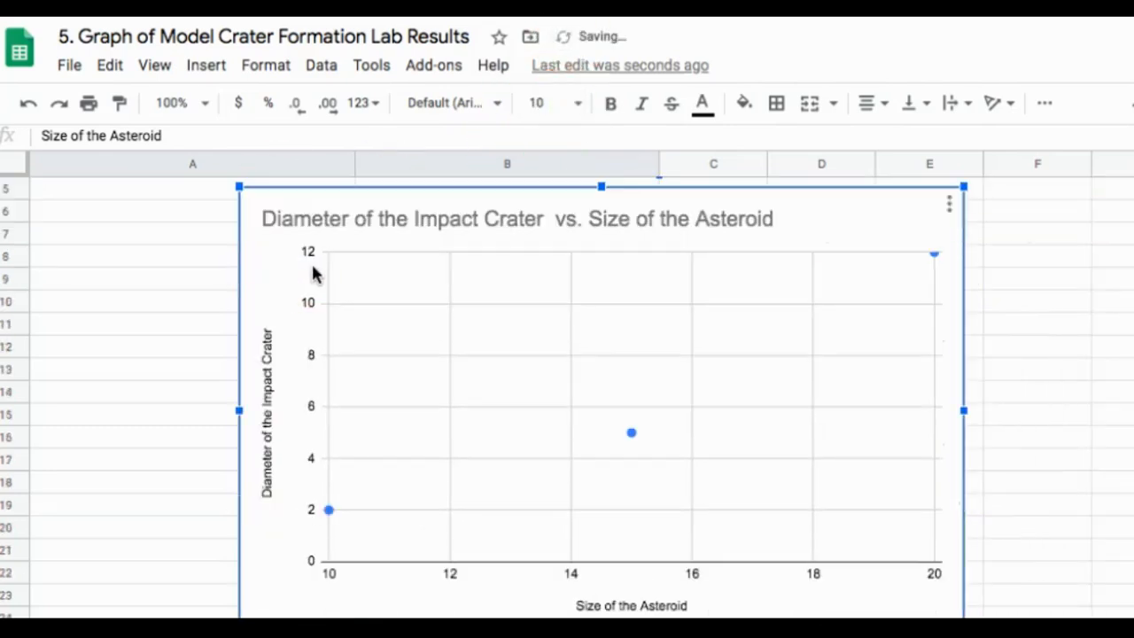
left_click(304, 209)
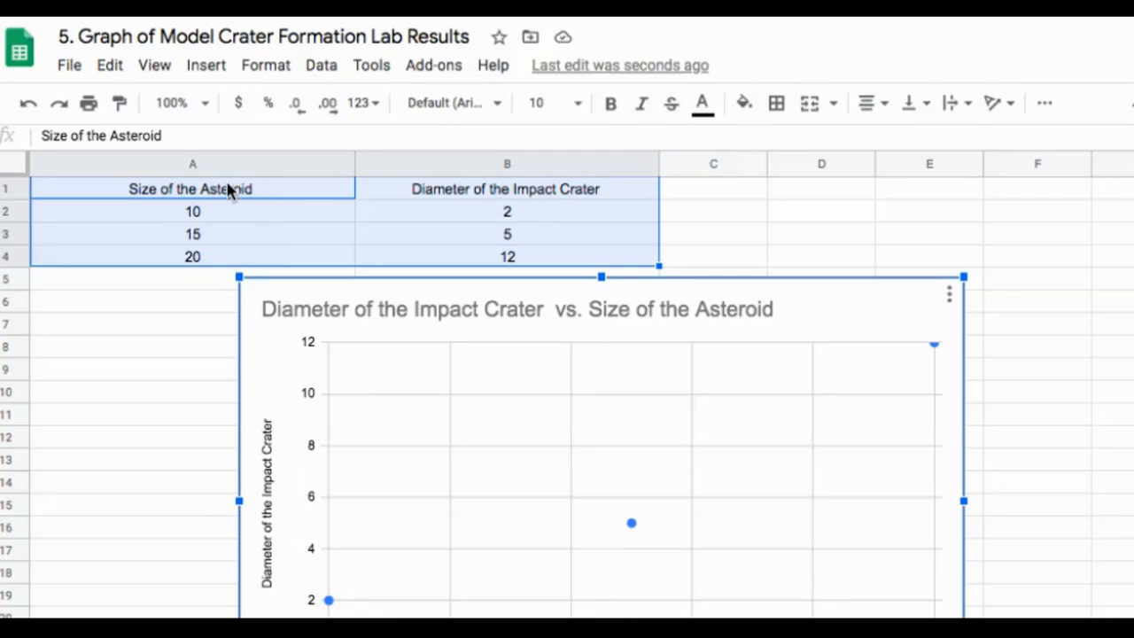
scroll(594, 417, "down", 1)
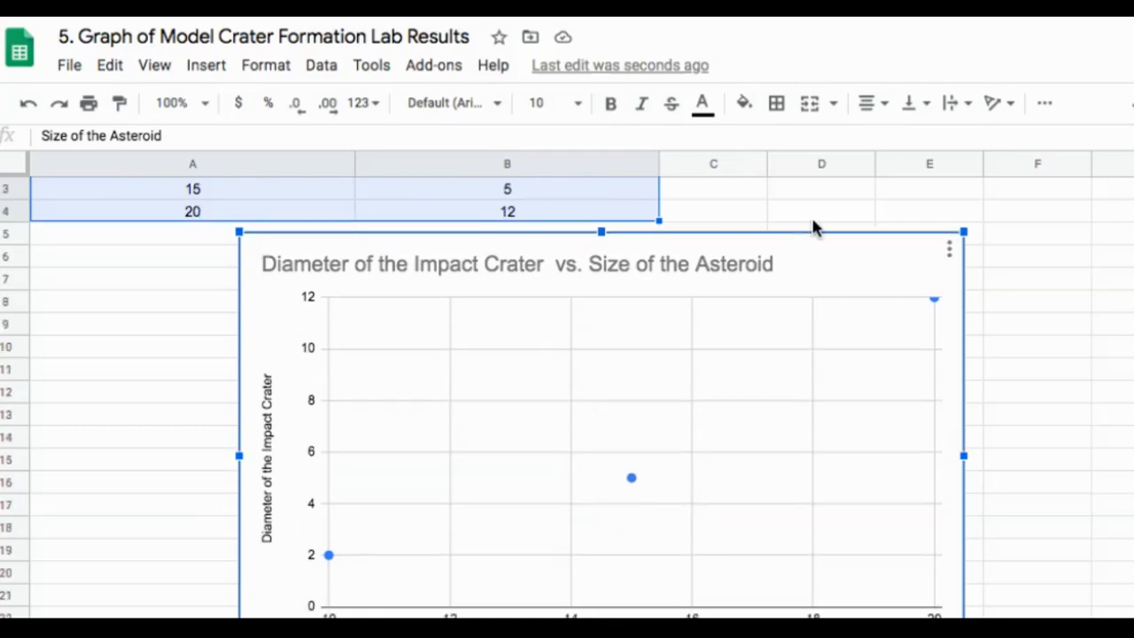
left_click_drag(812, 248, 966, 122)
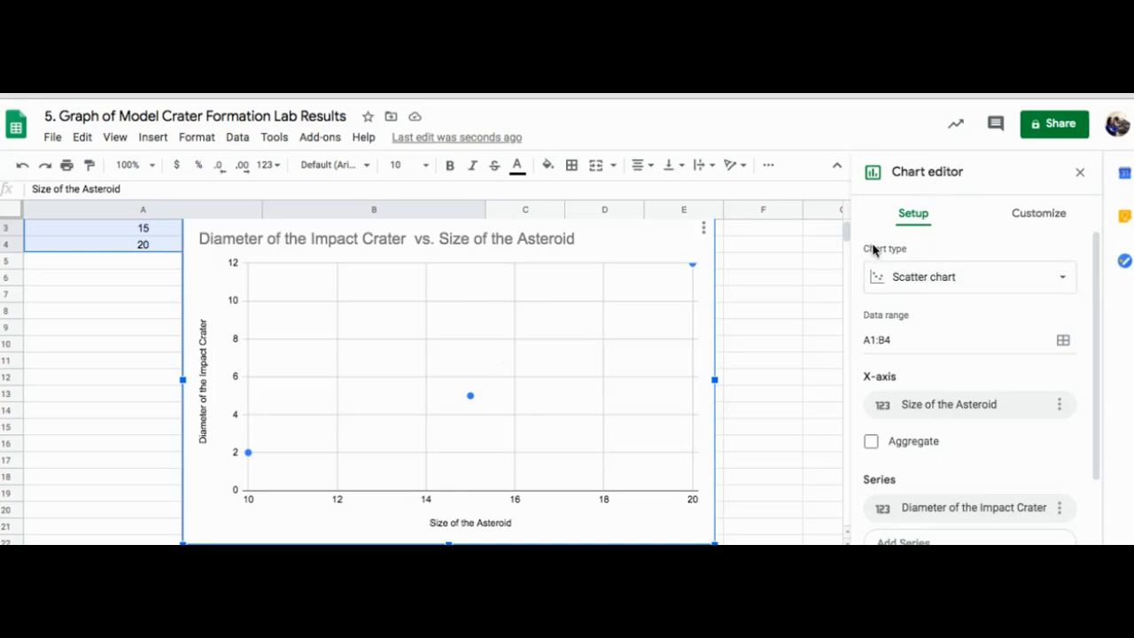
Step: Change the chart type to a column chart, briefly trying a line chart first
left_click(919, 281)
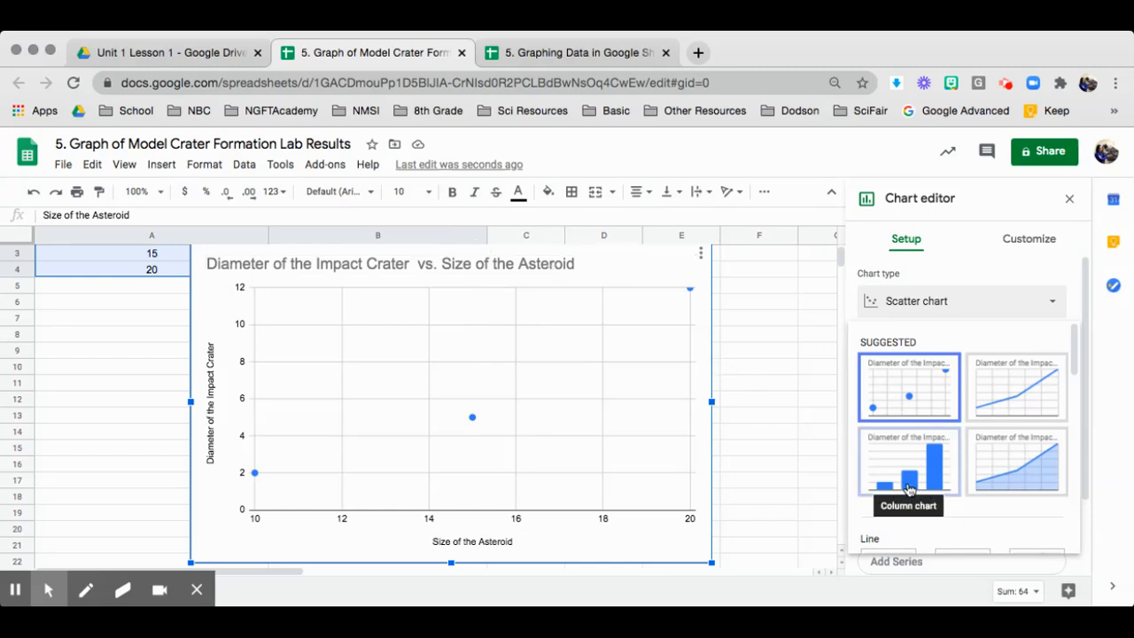
left_click(907, 488)
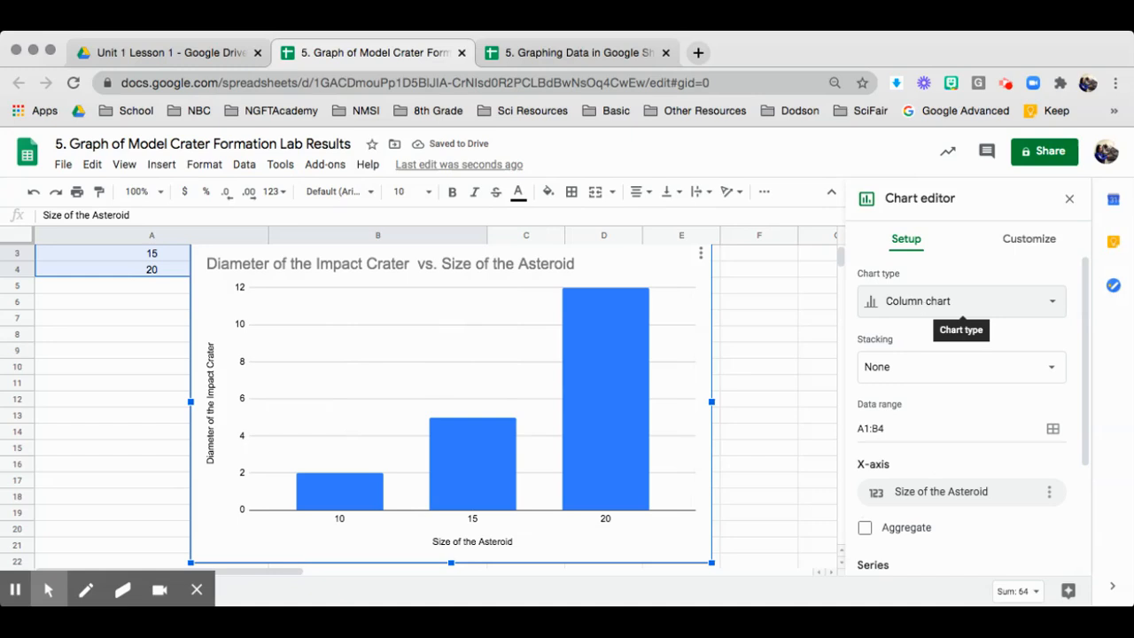
left_click(934, 302)
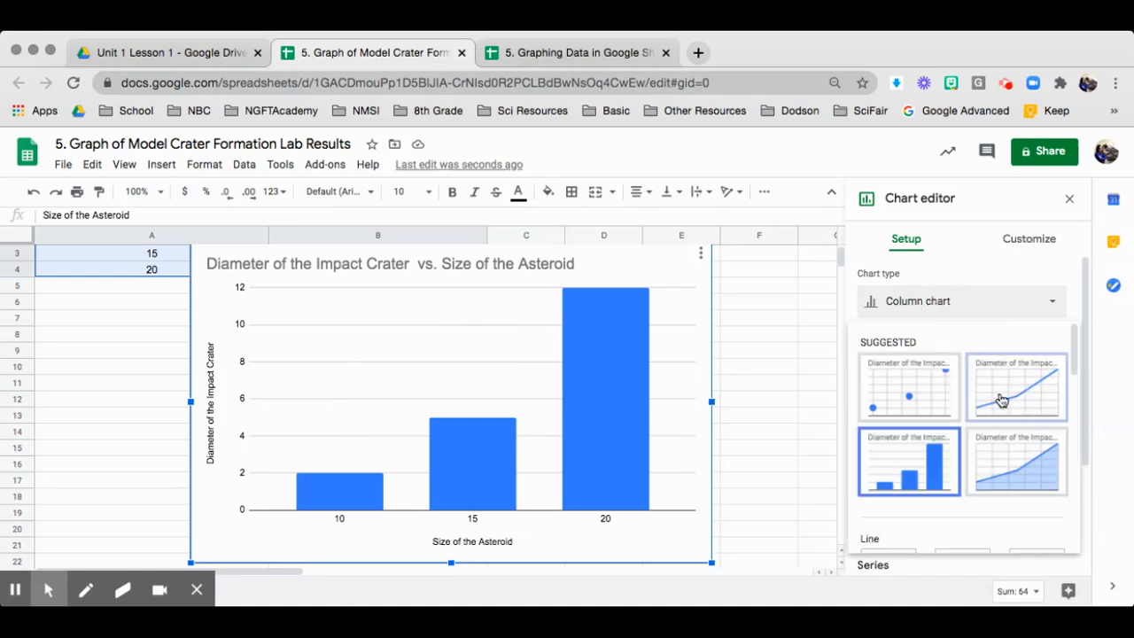
left_click(1011, 400)
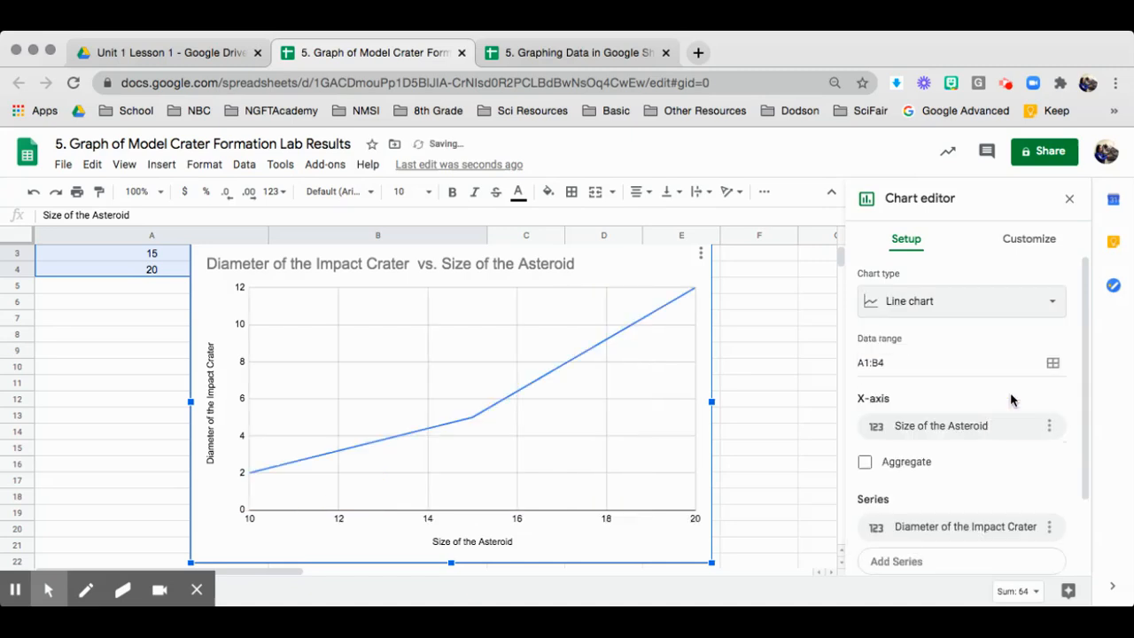
left_click(908, 305)
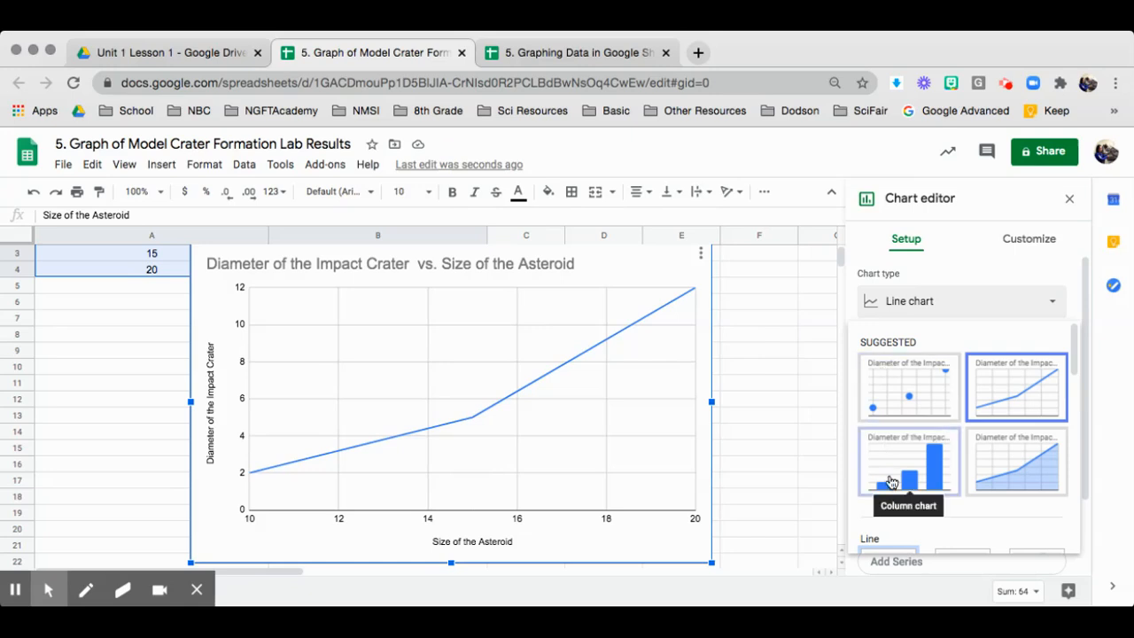
left_click(892, 482)
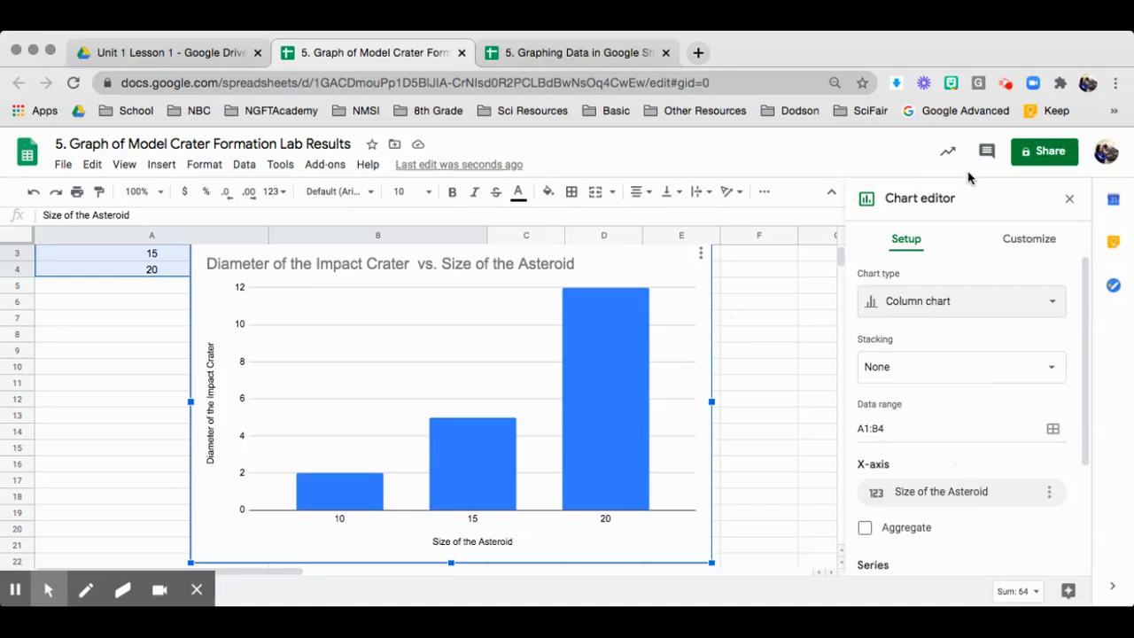
Step: Set the chart's column series colour to dark maroon
left_click(591, 404)
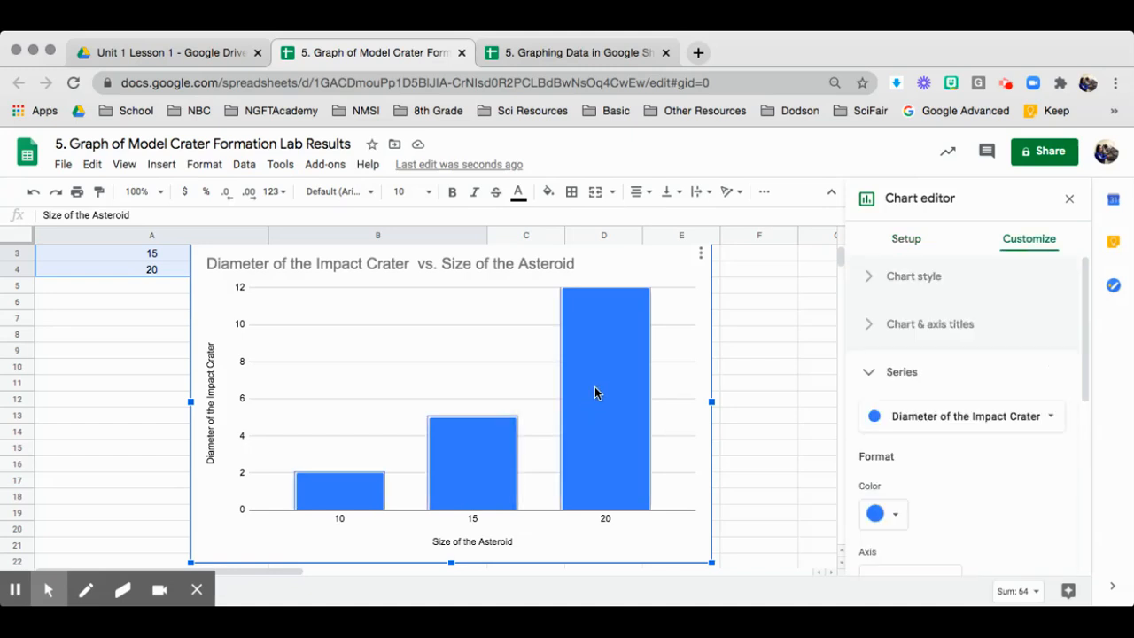
left_click(592, 363)
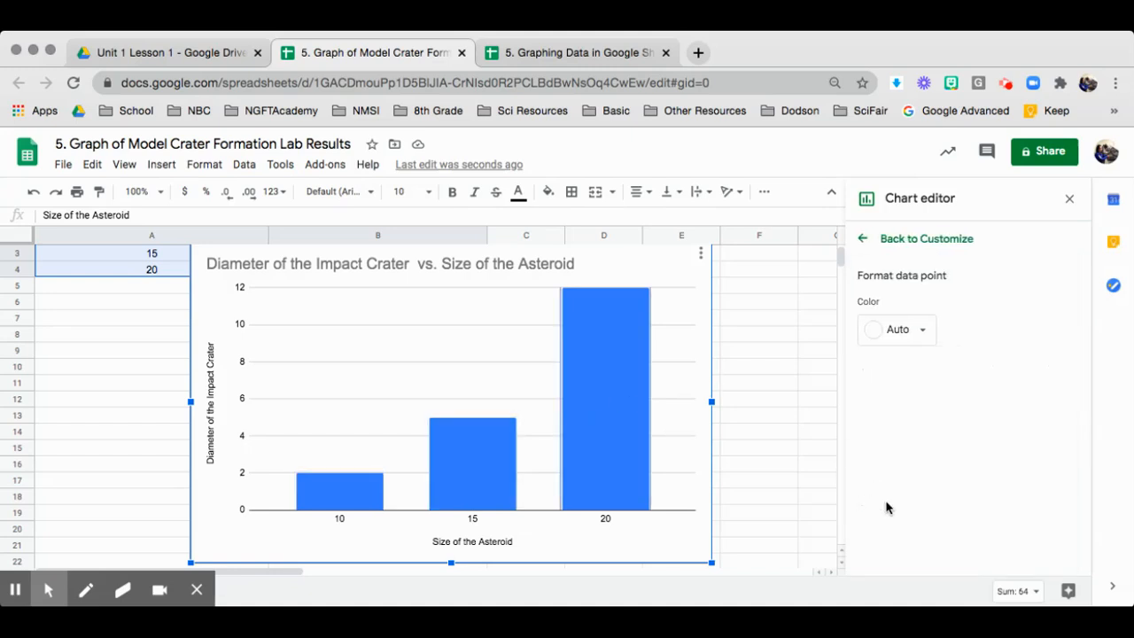
left_click(864, 239)
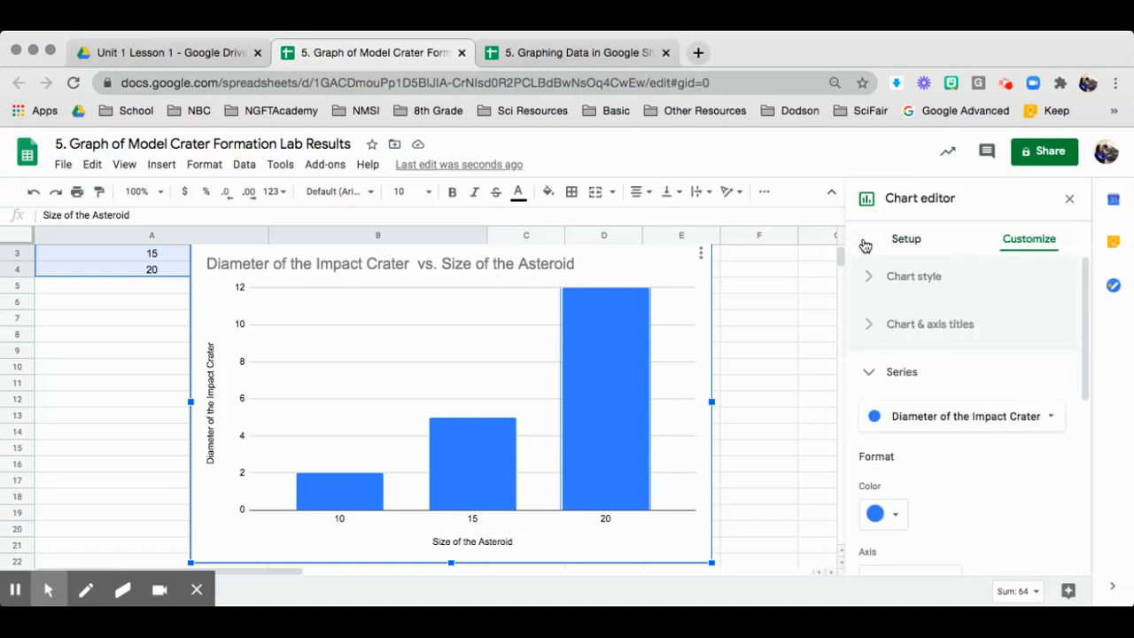
left_click(894, 517)
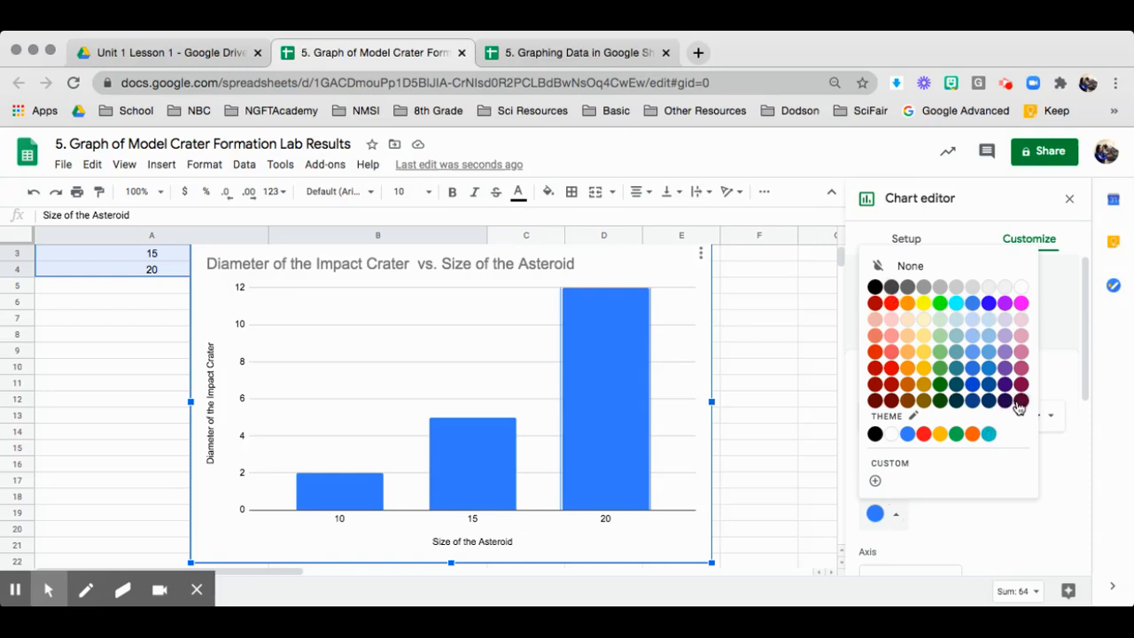
left_click(1020, 401)
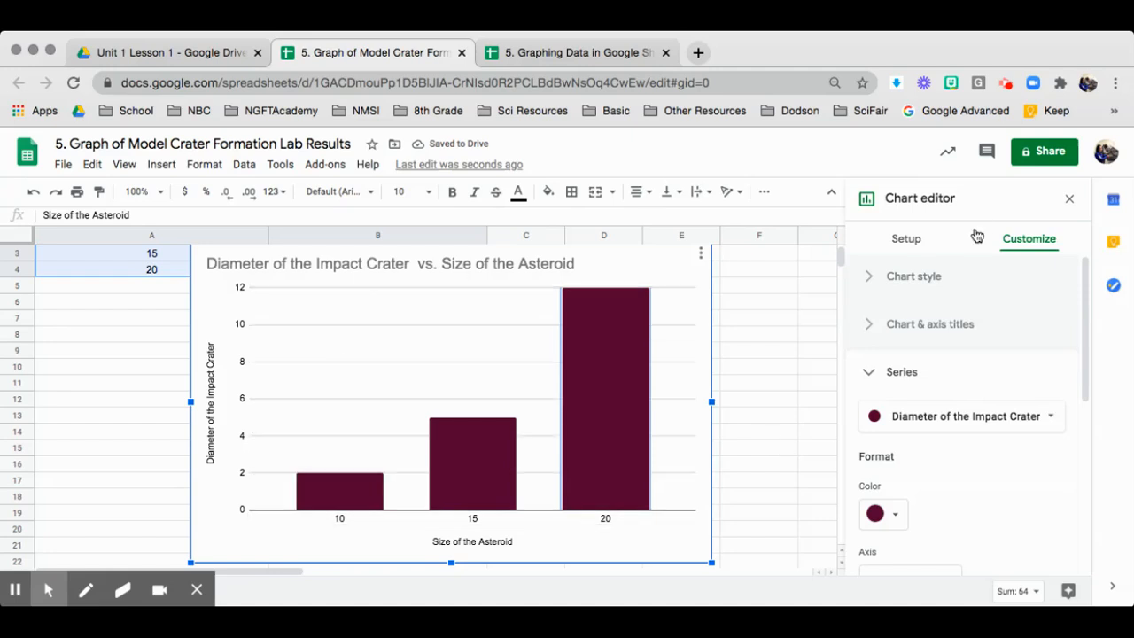
scroll(974, 398, "down", 5)
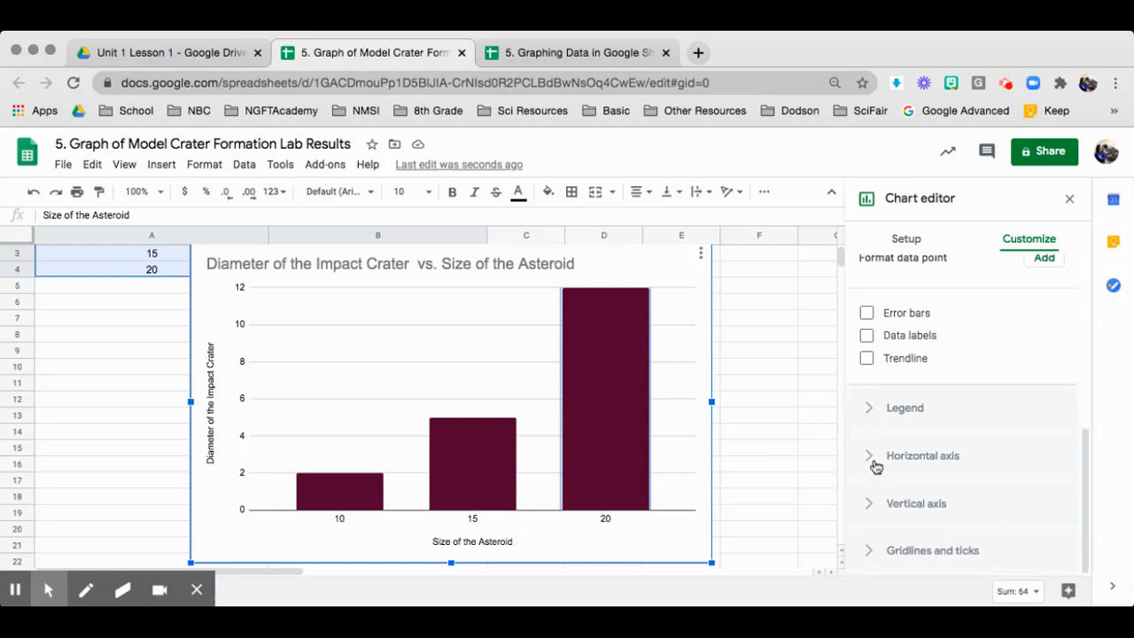
Step: Set the chart's legend position to None
left_click(871, 411)
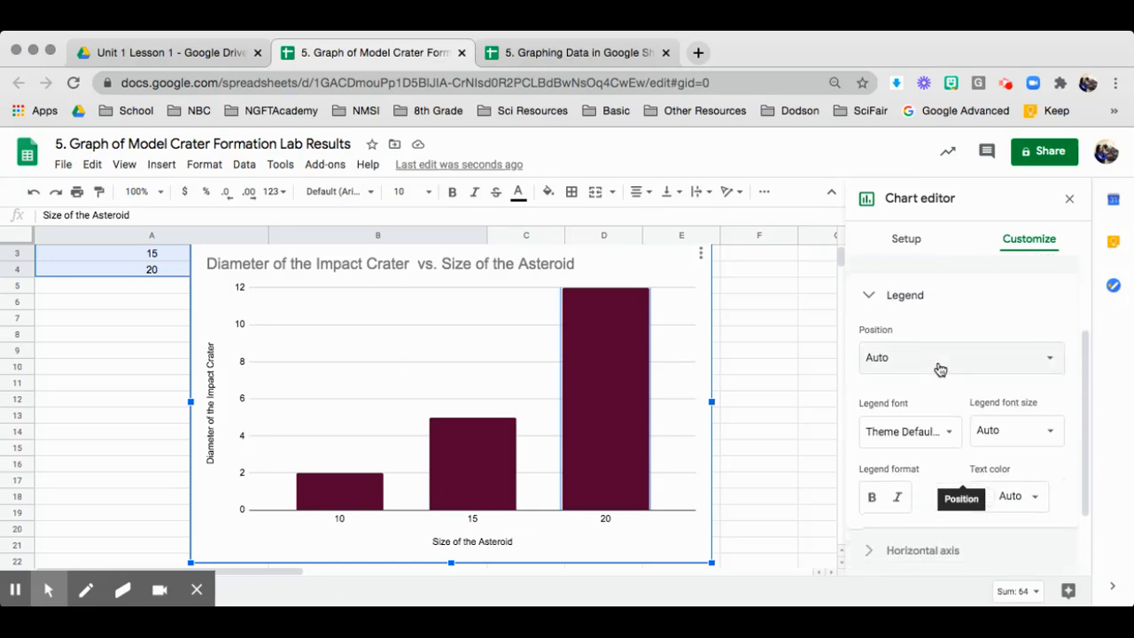
left_click(939, 358)
left_click(920, 183)
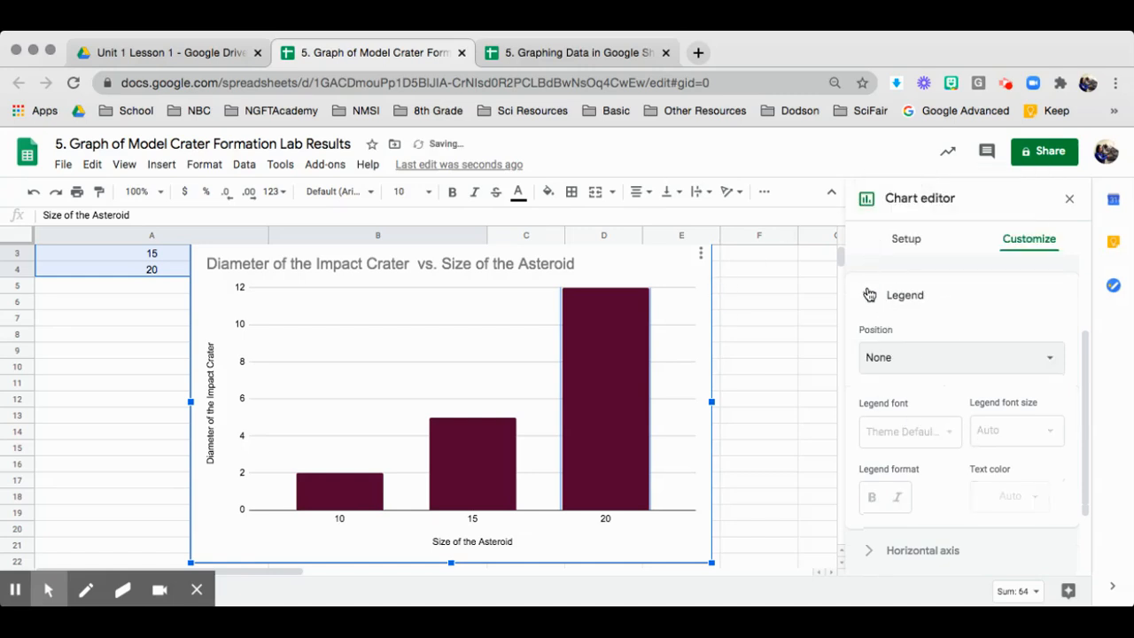
left_click(868, 294)
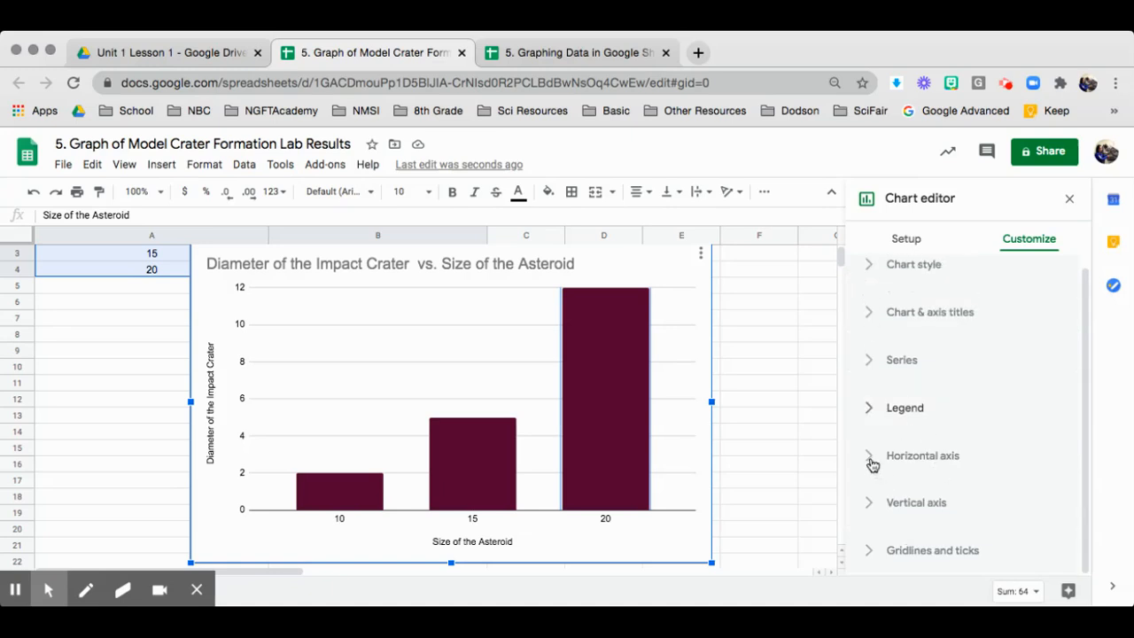
left_click(870, 456)
left_click(886, 463)
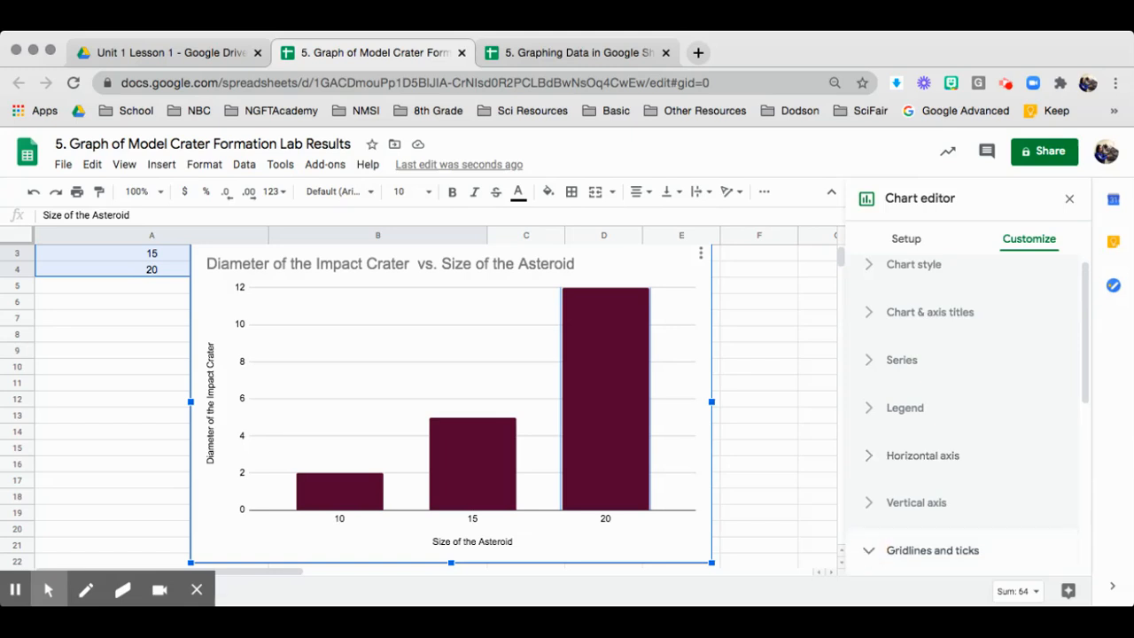
Step: Turn on minor gridlines in the chart, leaving their colour unchanged
scroll(995, 504, "down", 5)
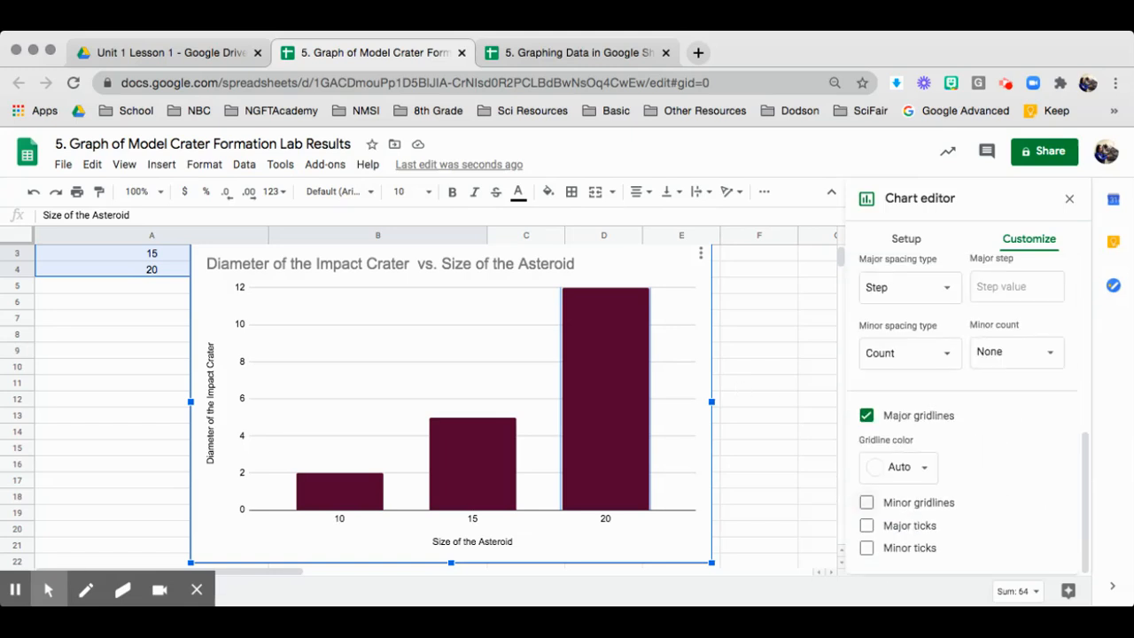
scroll(974, 496, "up", 2)
scroll(974, 496, "down", 2)
left_click(867, 503)
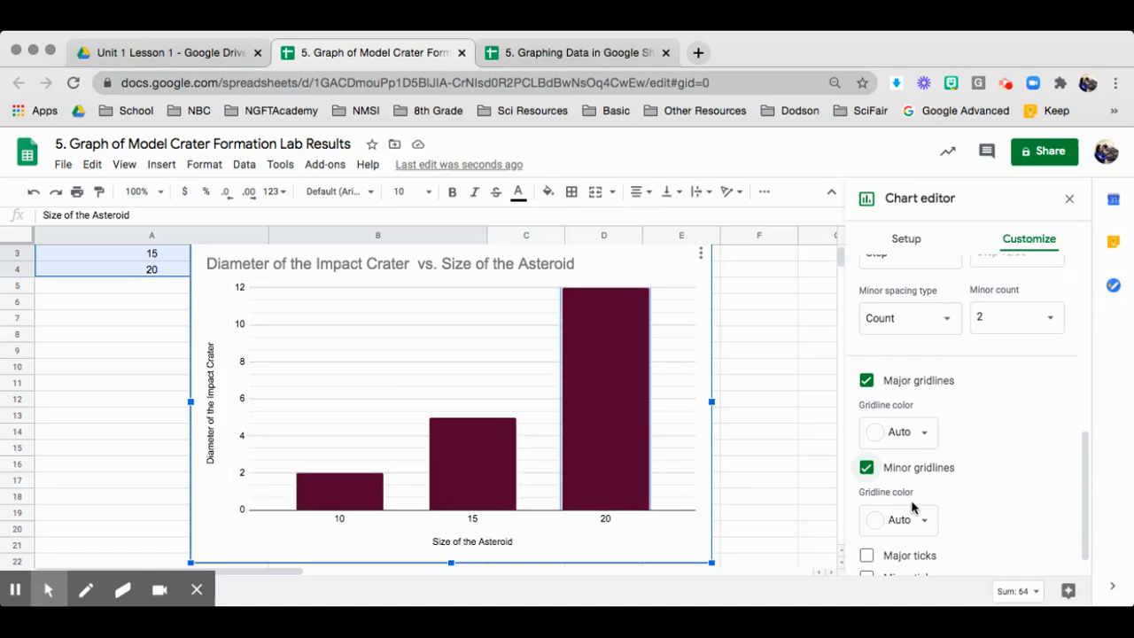
left_click(918, 520)
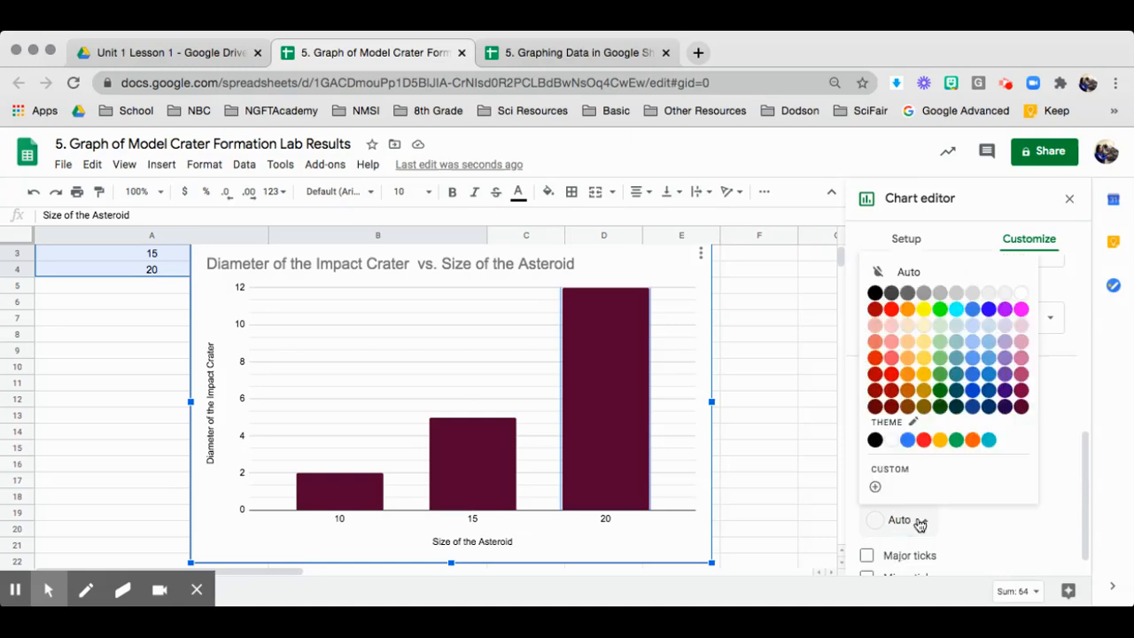
left_click(959, 524)
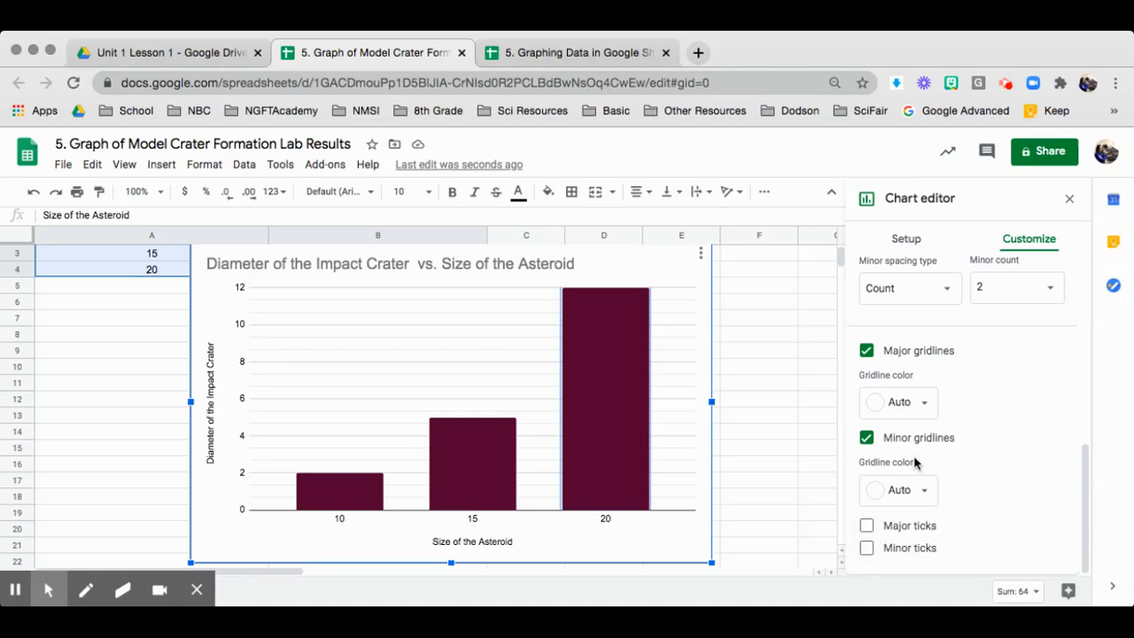
Step: Set the minor gridline count to 1 and collapse the Gridlines and ticks section
scroll(962, 441, "up", 2)
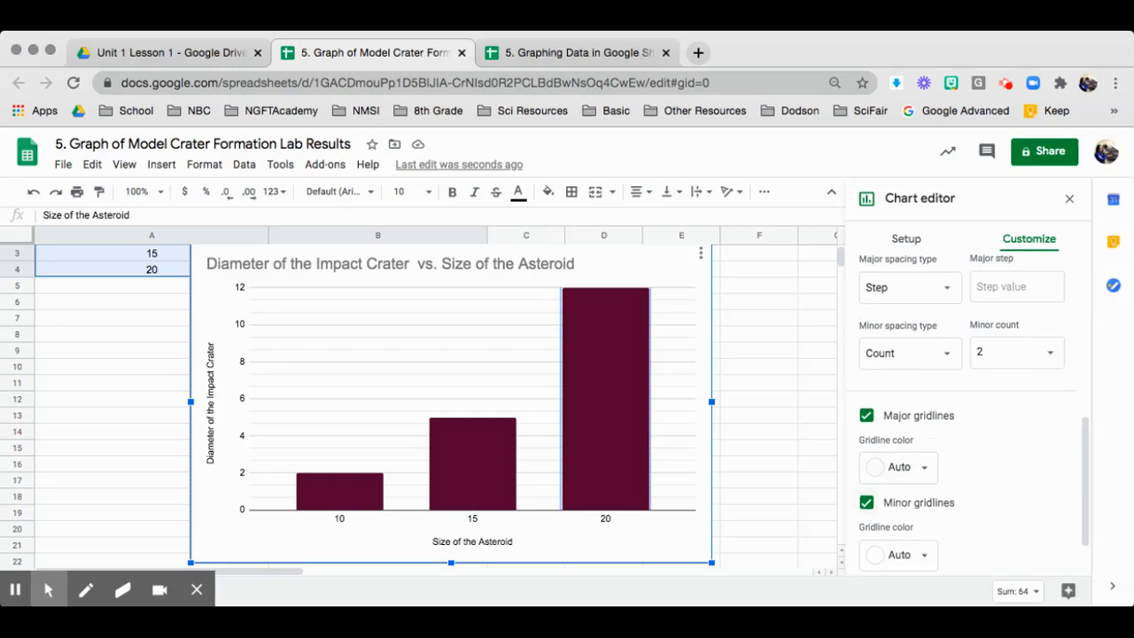
left_click(981, 367)
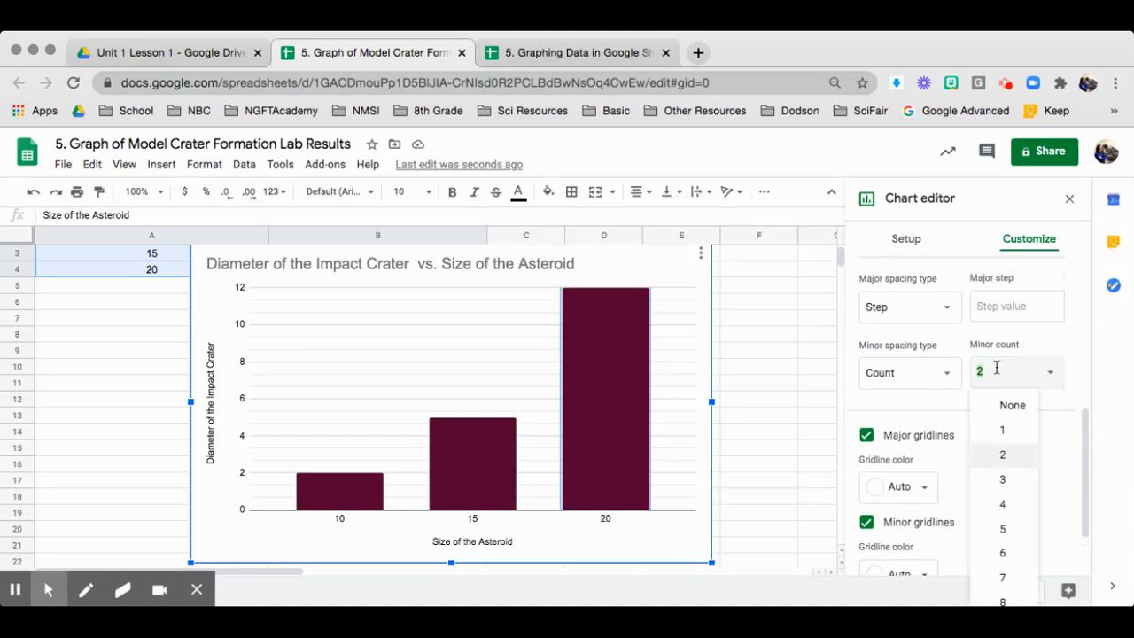
left_click(1001, 432)
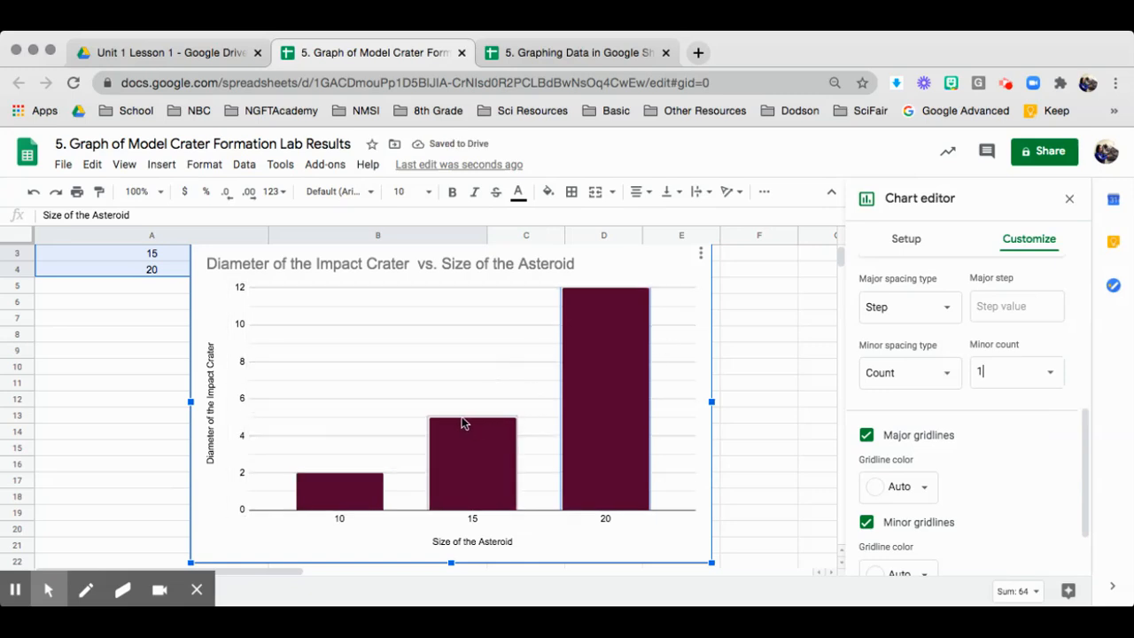
left_click(1034, 474)
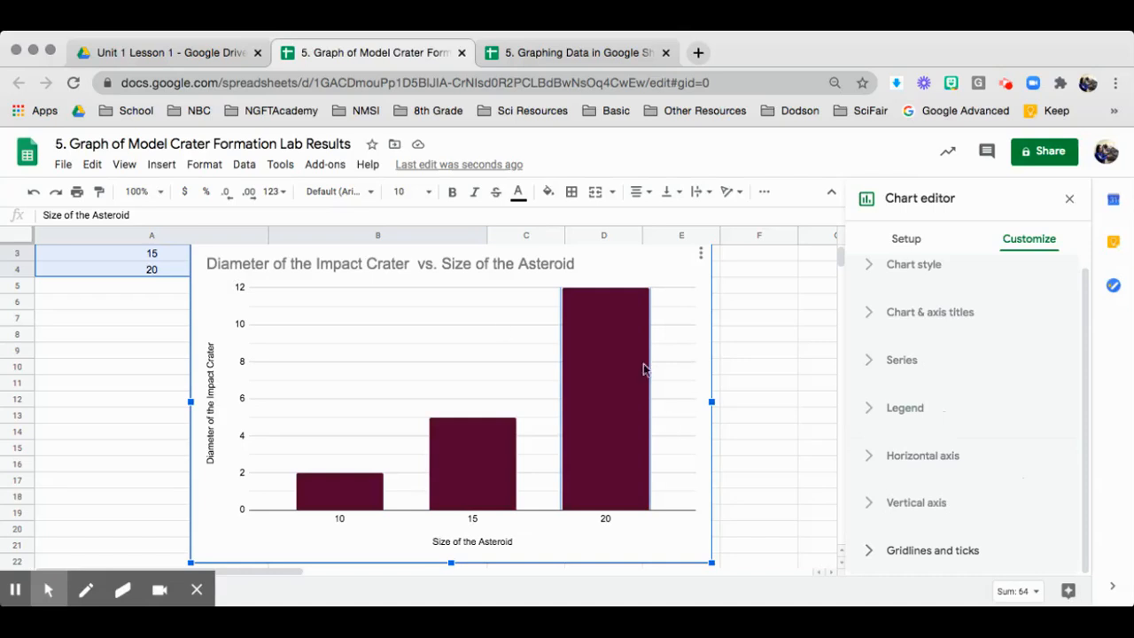
scroll(800, 391, "down", 2)
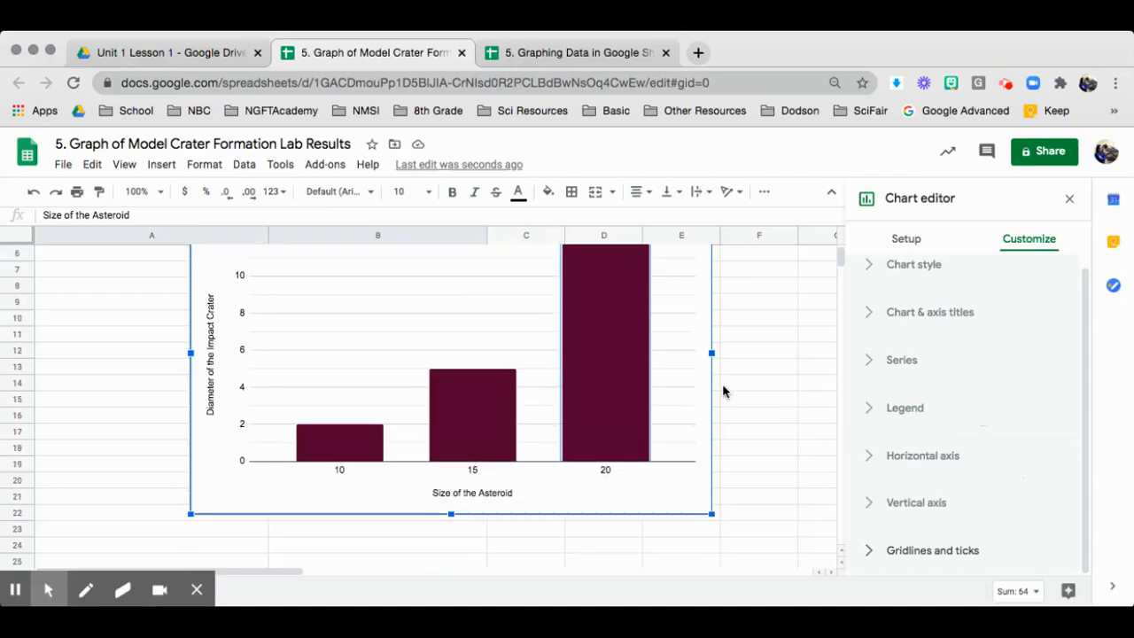
scroll(722, 390, "up", 1)
scroll(772, 349, "up", 1)
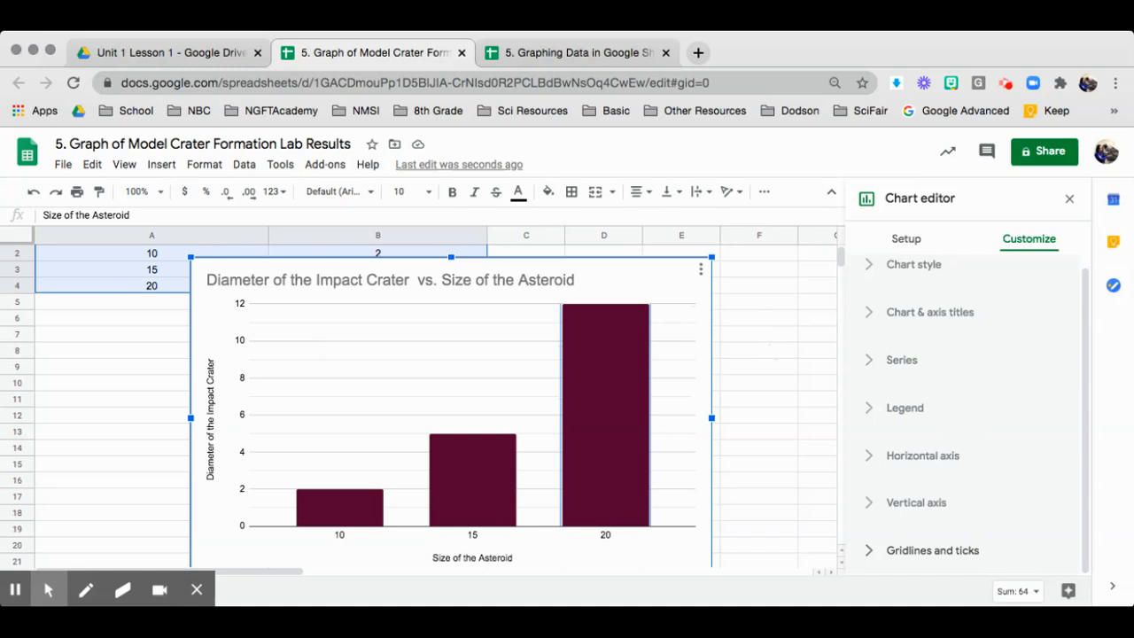
scroll(988, 548, "up", 1)
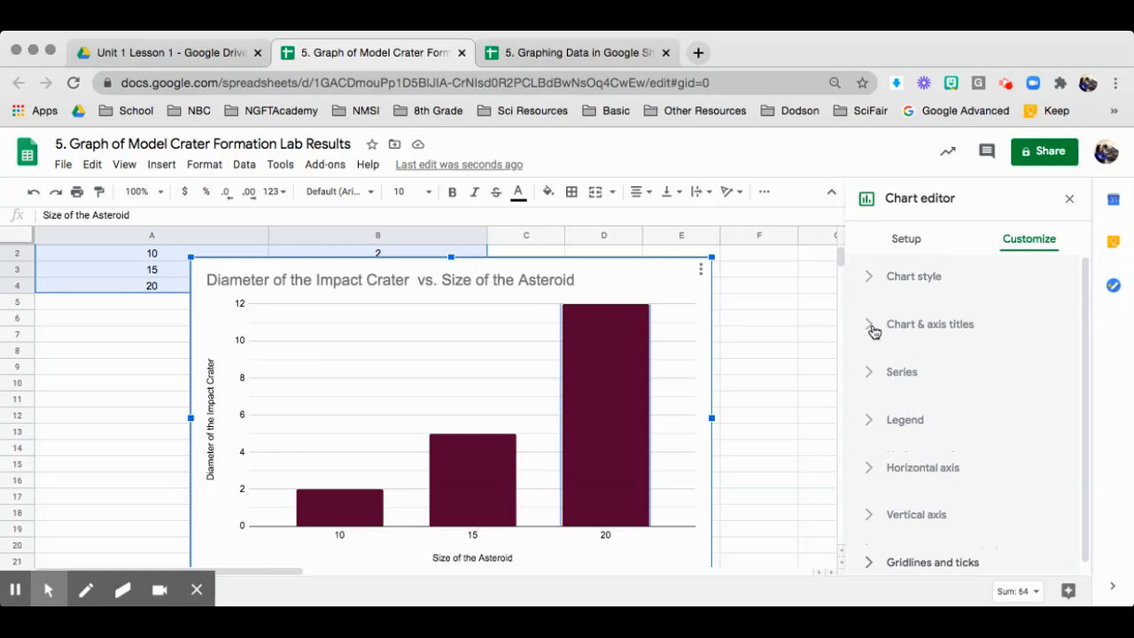
Step: Replace the chart title with 'Graph for Model Crater Formation (Asteroid Size vs. Diamater)', correcting 'ize' to 'Size'
left_click(872, 328)
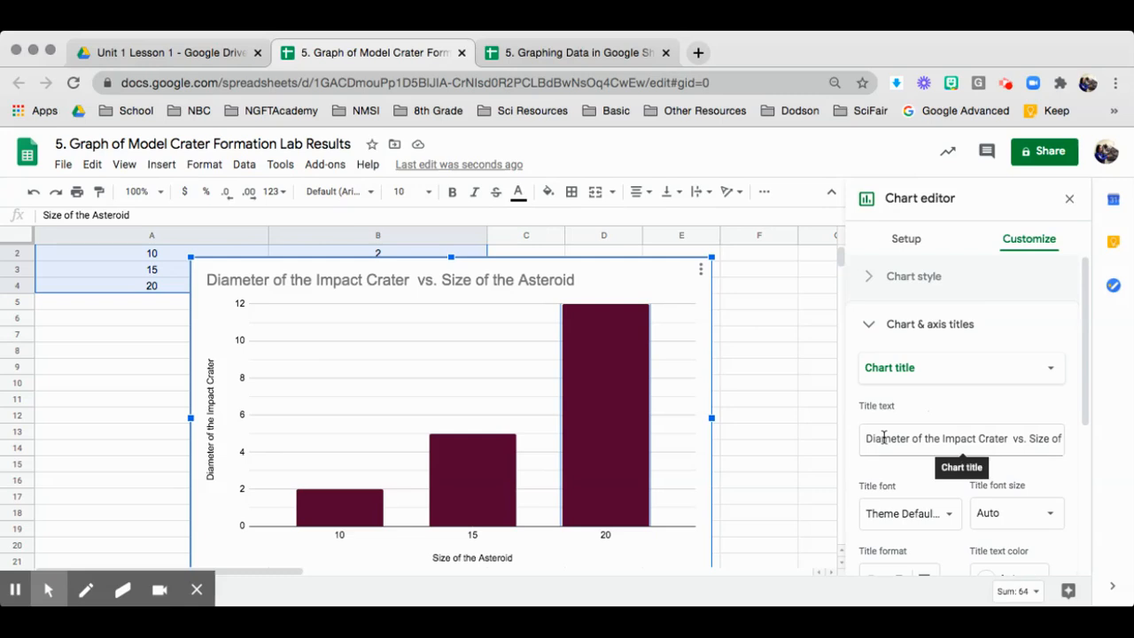
left_click(883, 437)
left_click(865, 441)
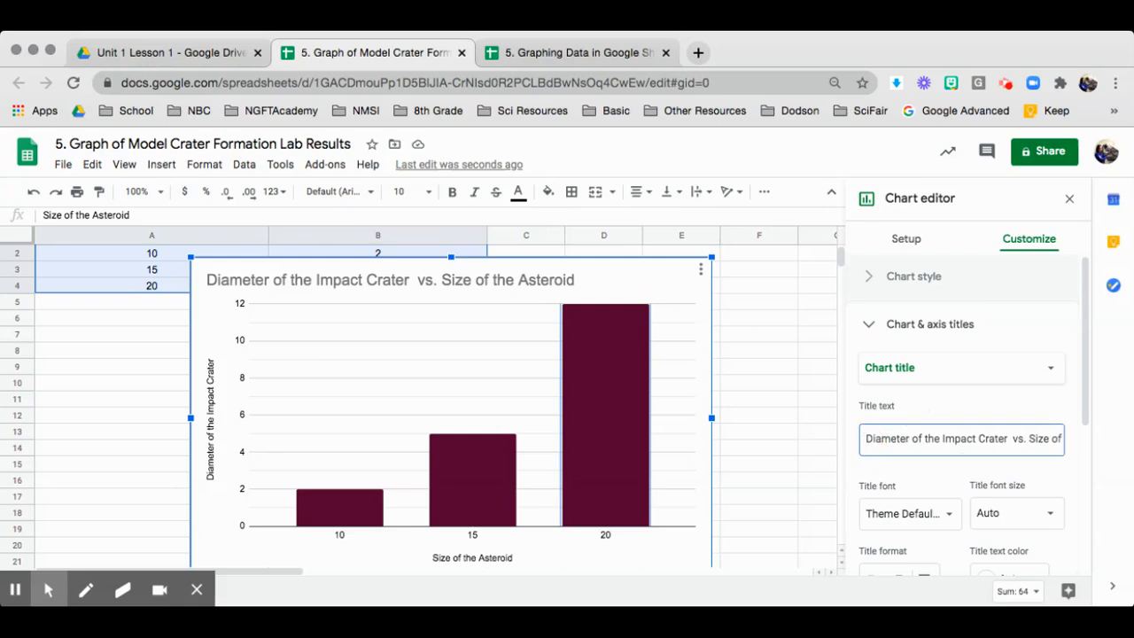
key("super+a")
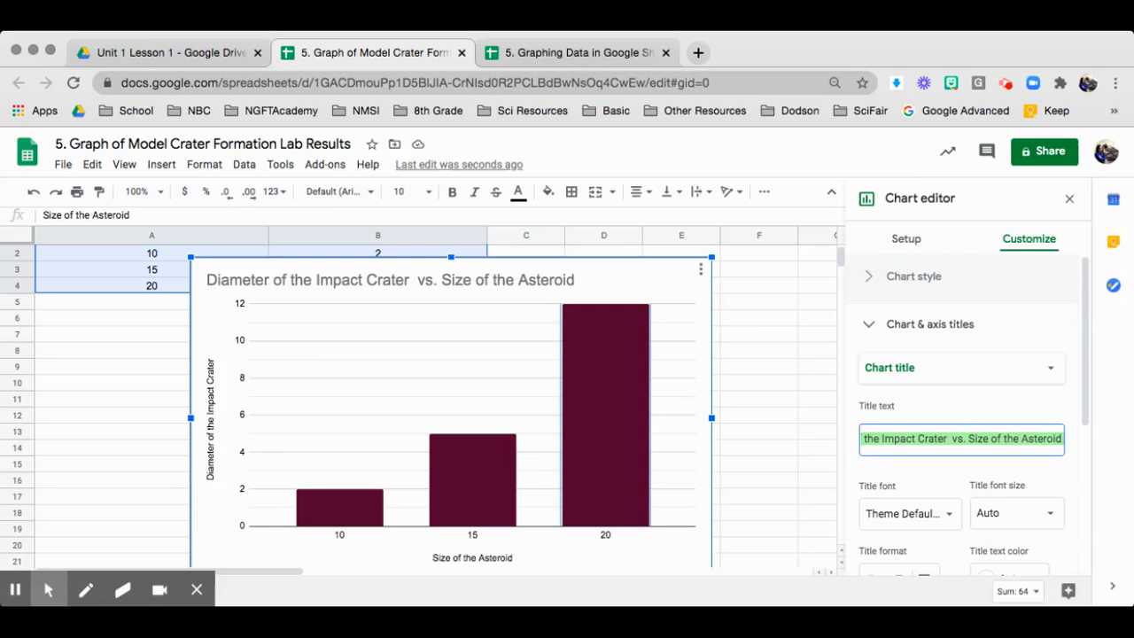
type("GR")
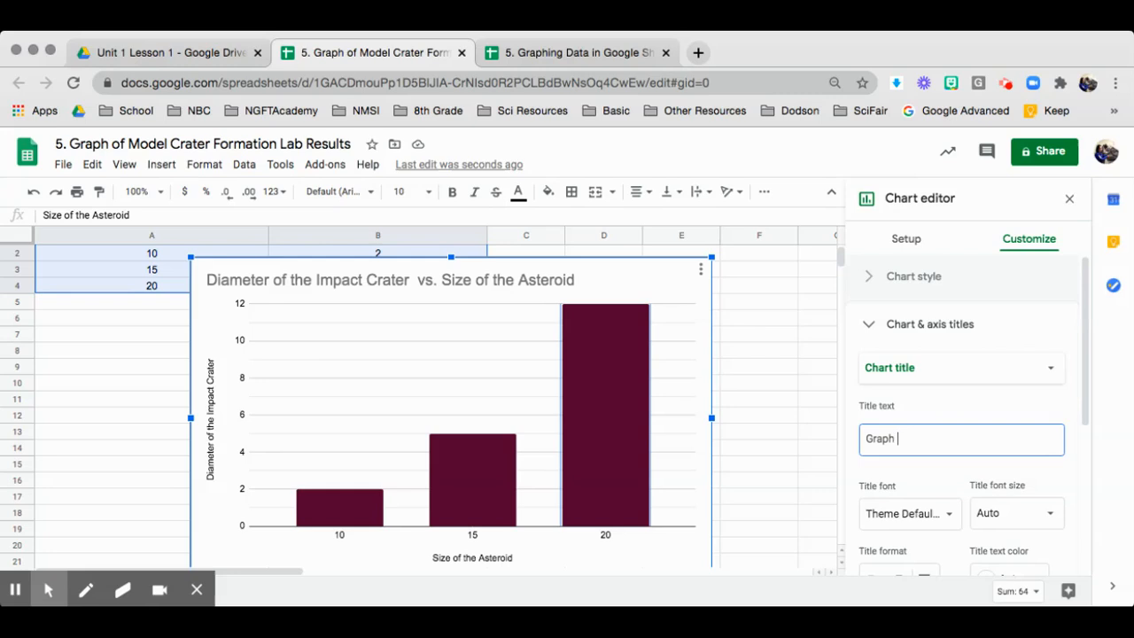
type("aph for")
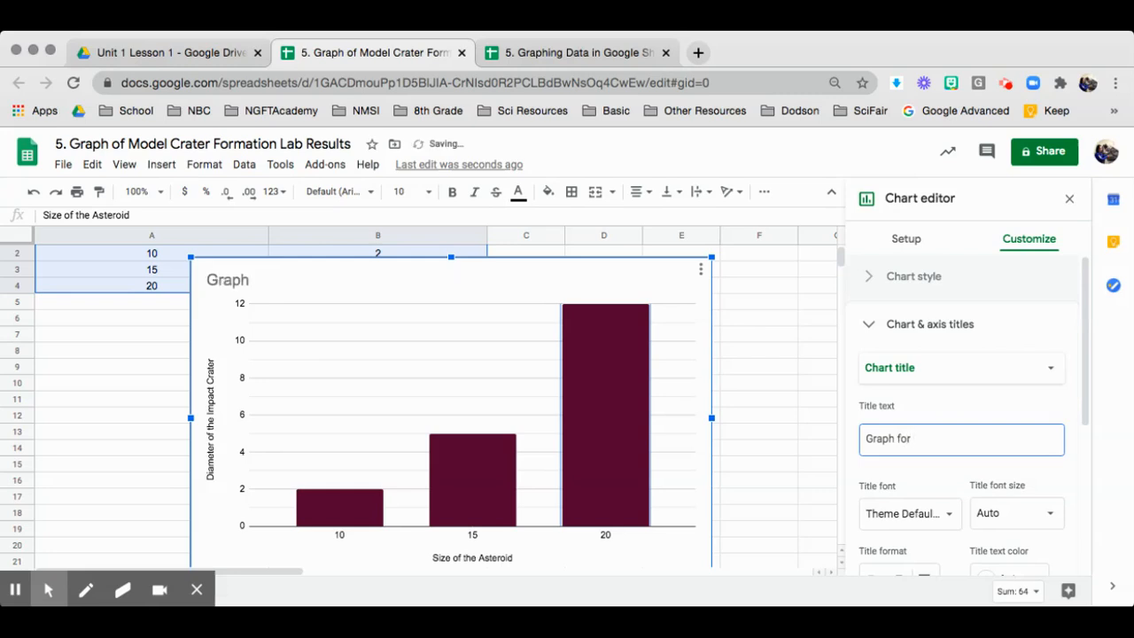
type(" Model Crater Formation")
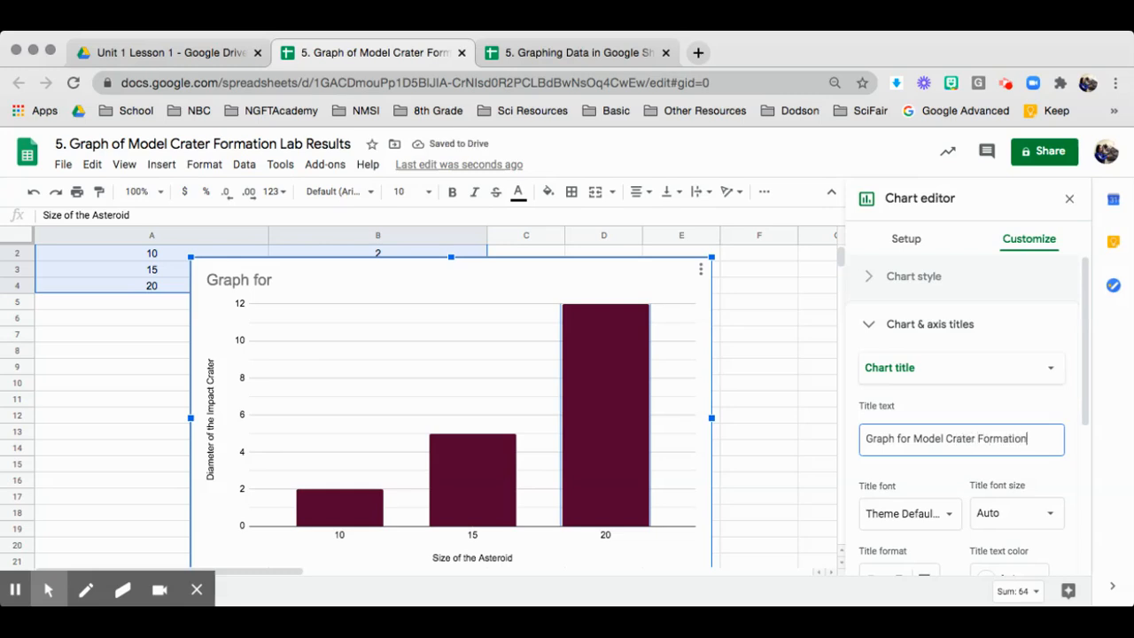
type(" (")
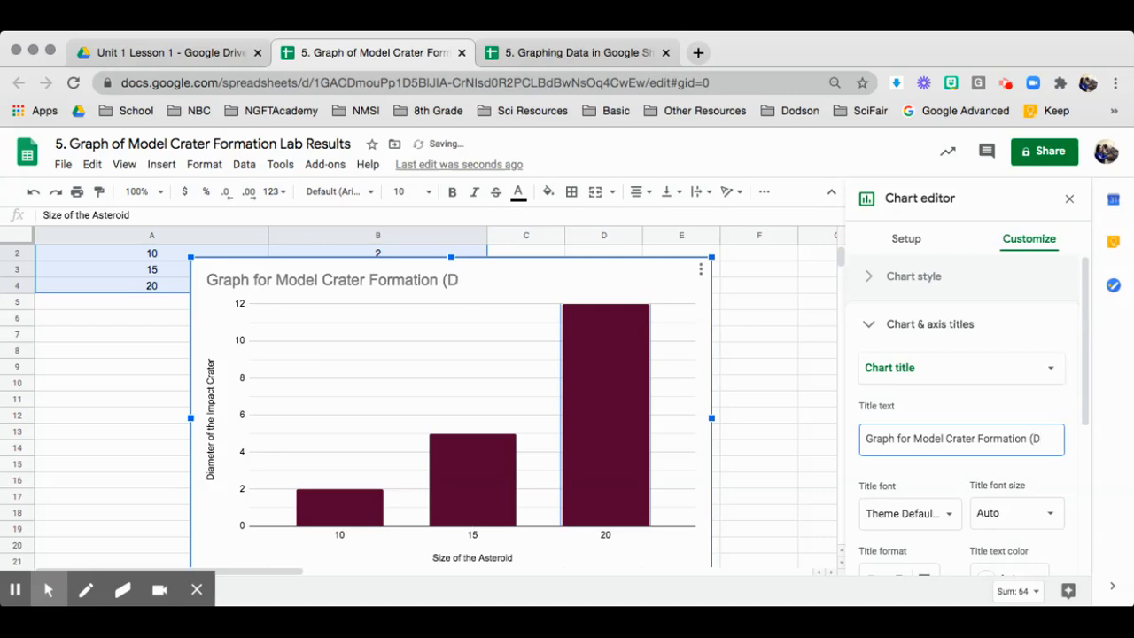
type("Asteroid ize vs.")
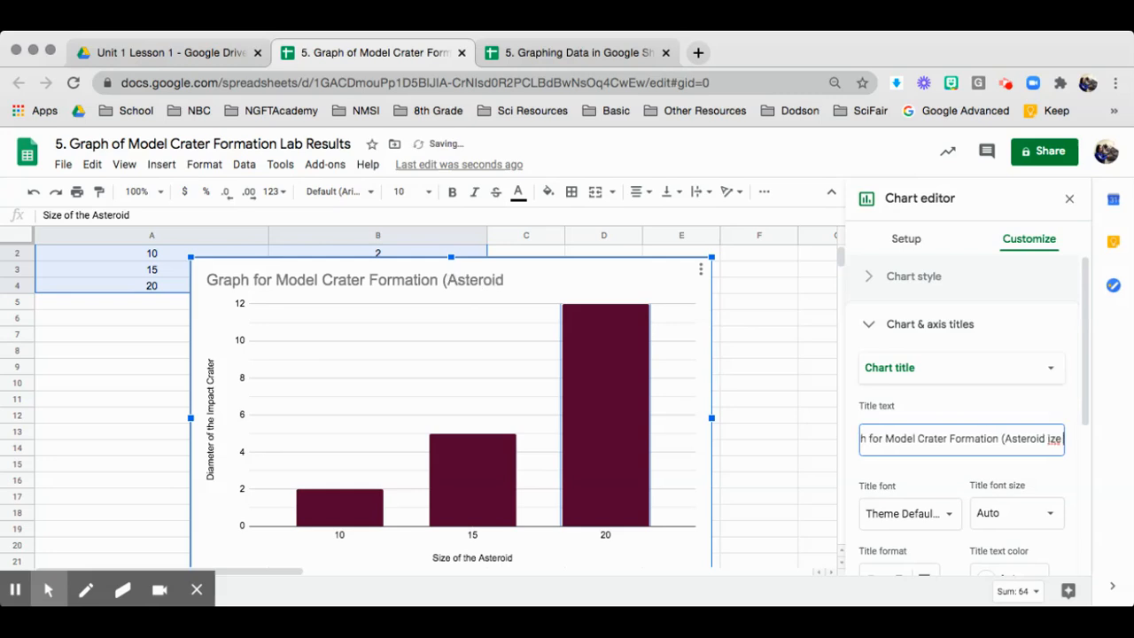
type("a")
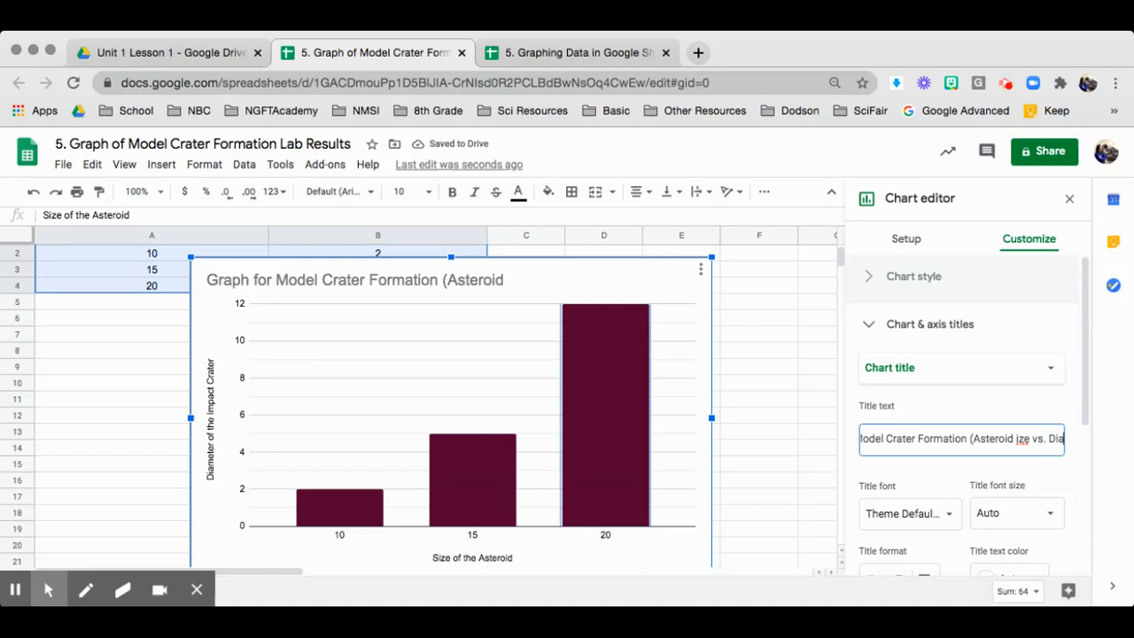
type("meter)")
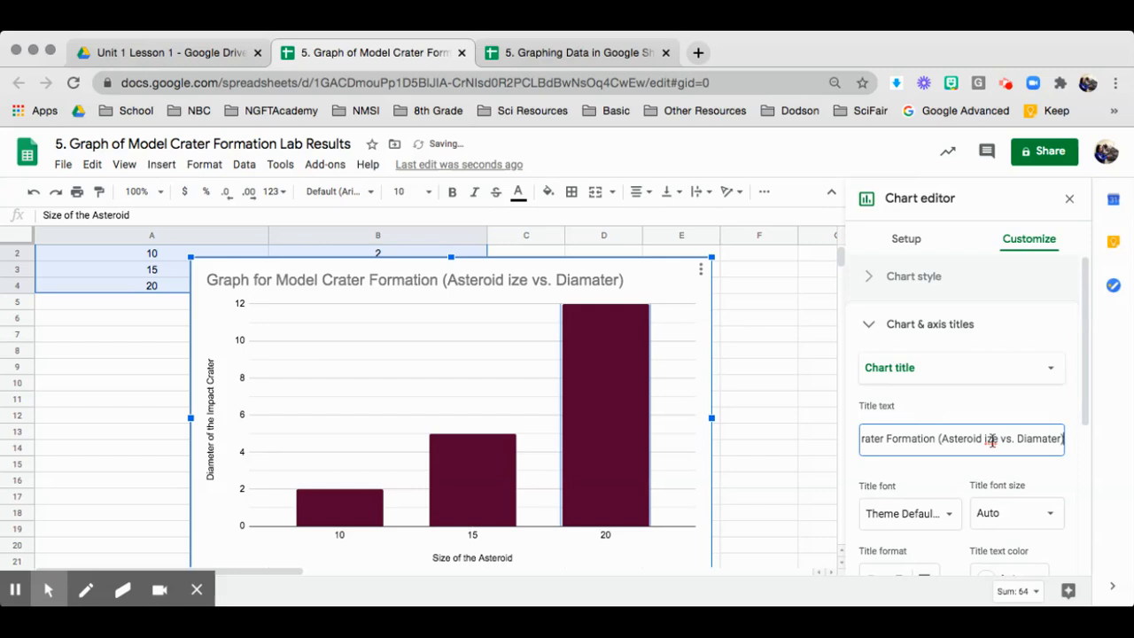
left_click(984, 439)
type("s")
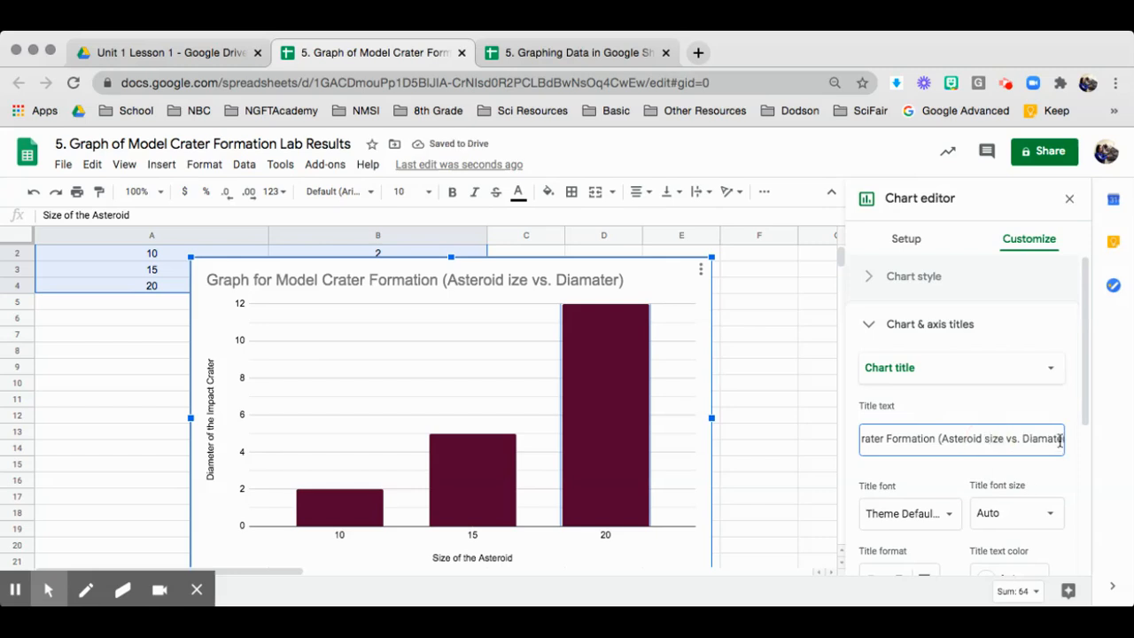
key("BackSpace")
type("S")
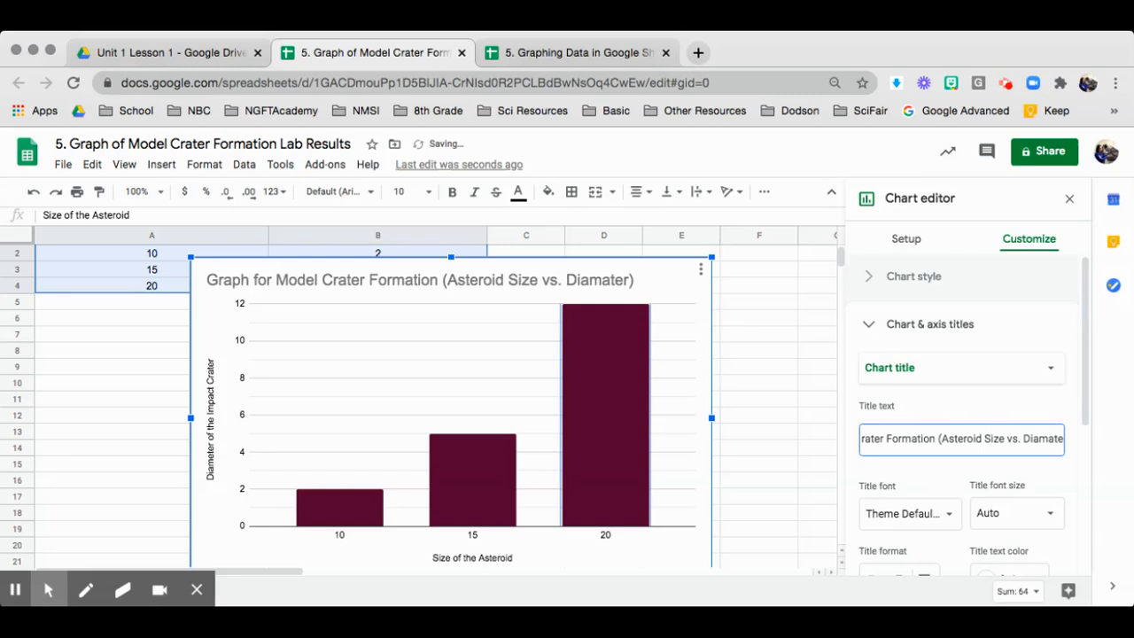
left_click(1036, 476)
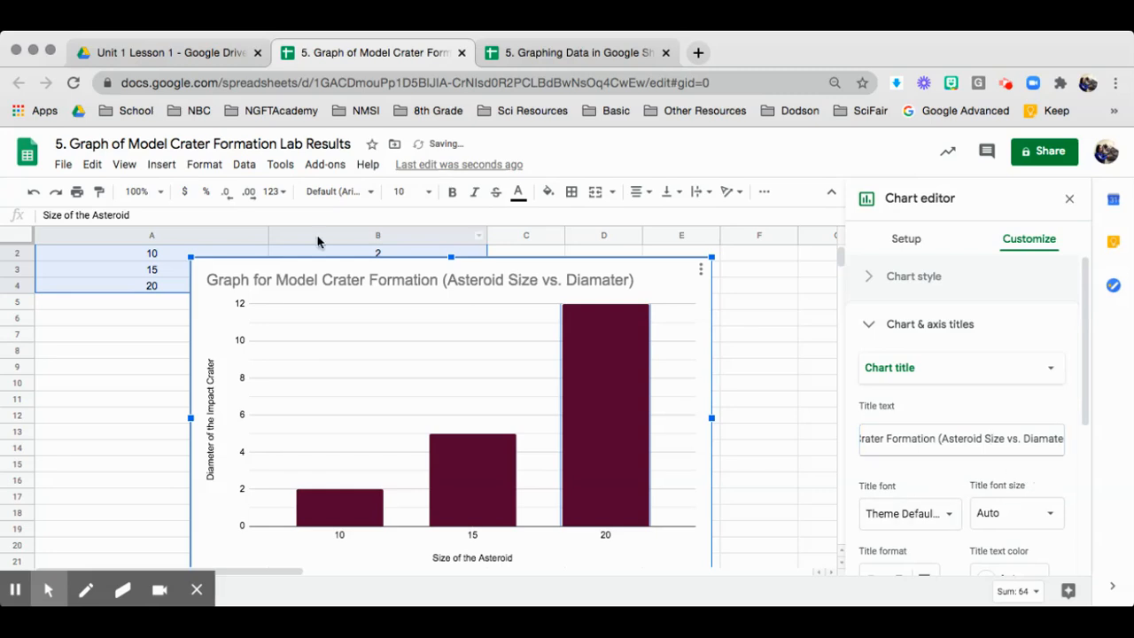
left_click(452, 284)
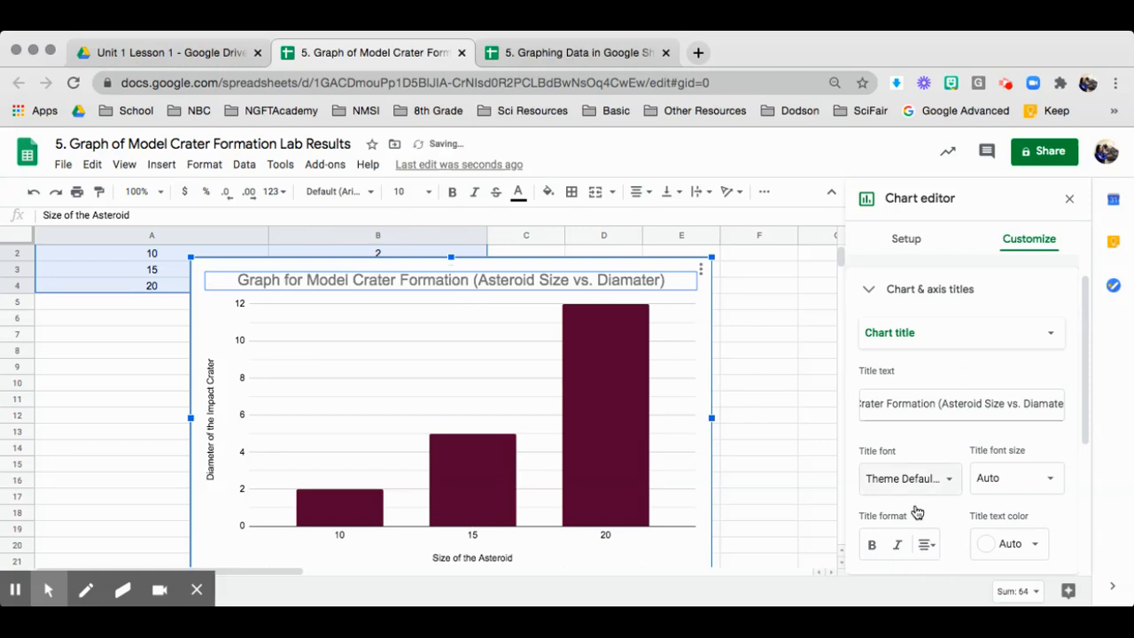
Step: Format the chart title bold with blue text, then close the Chart editor
left_click(871, 544)
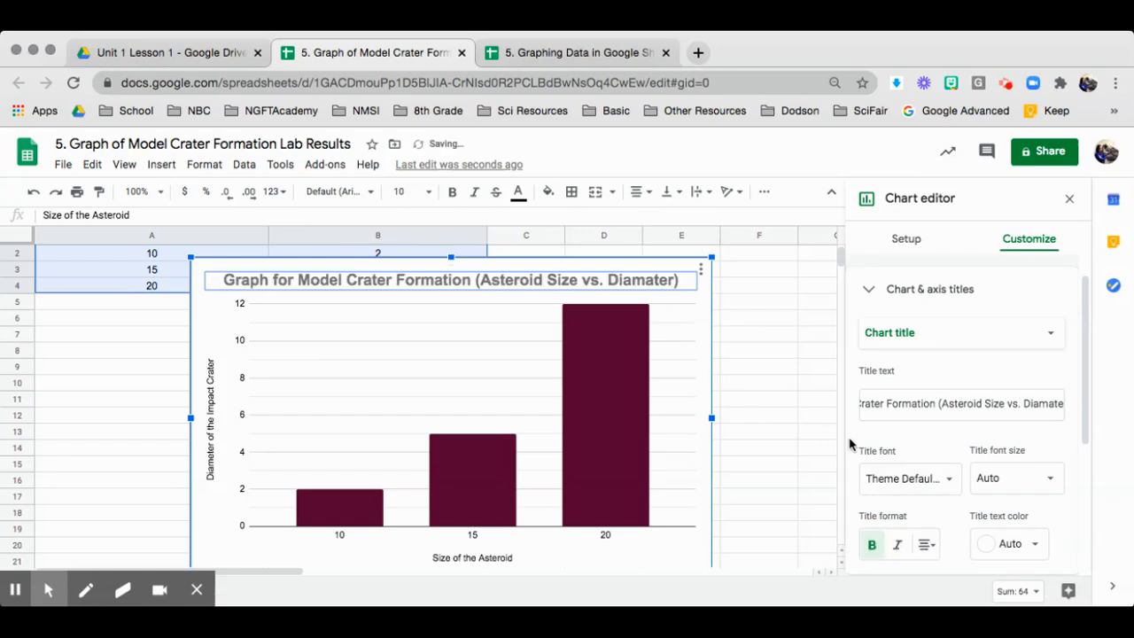
scroll(931, 451, "up", 1)
scroll(974, 372, "down", 5)
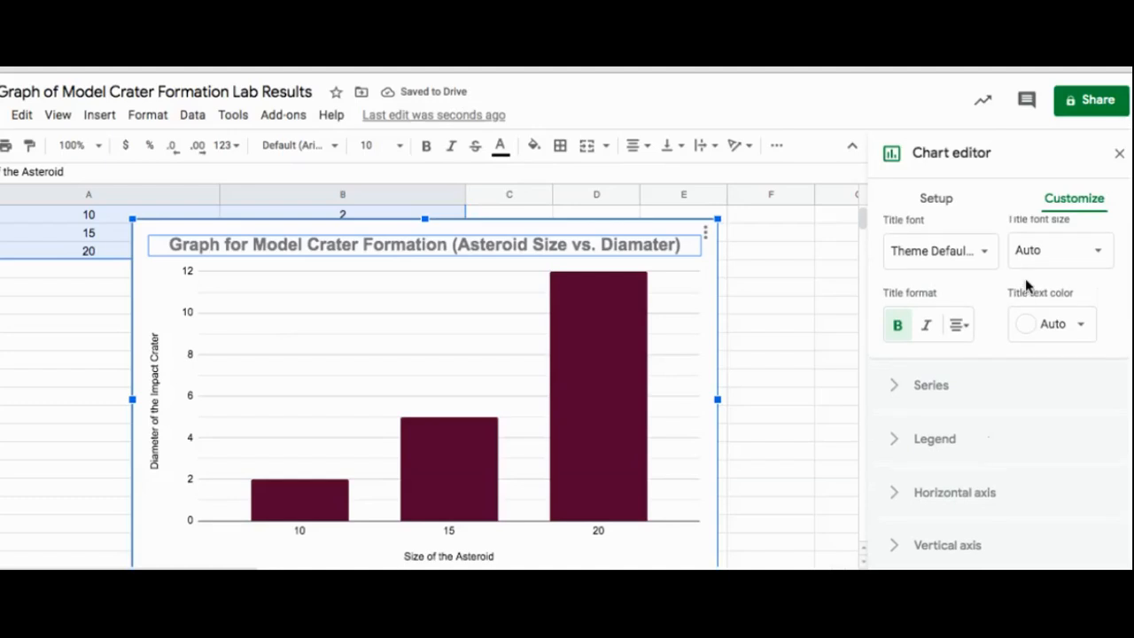
left_click(1050, 324)
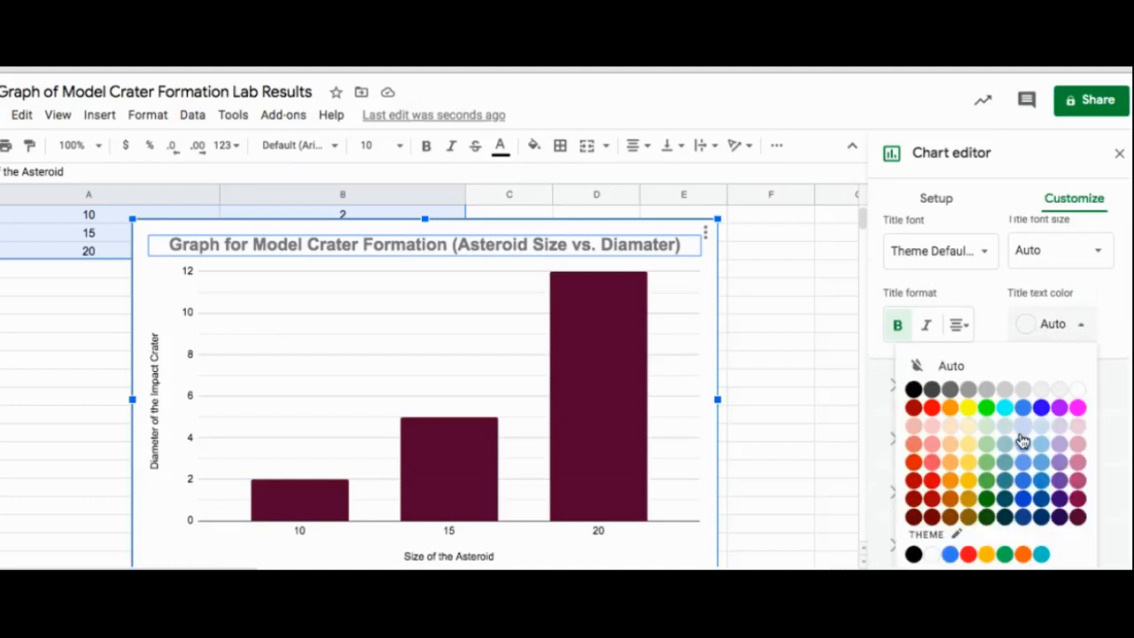
left_click(1041, 407)
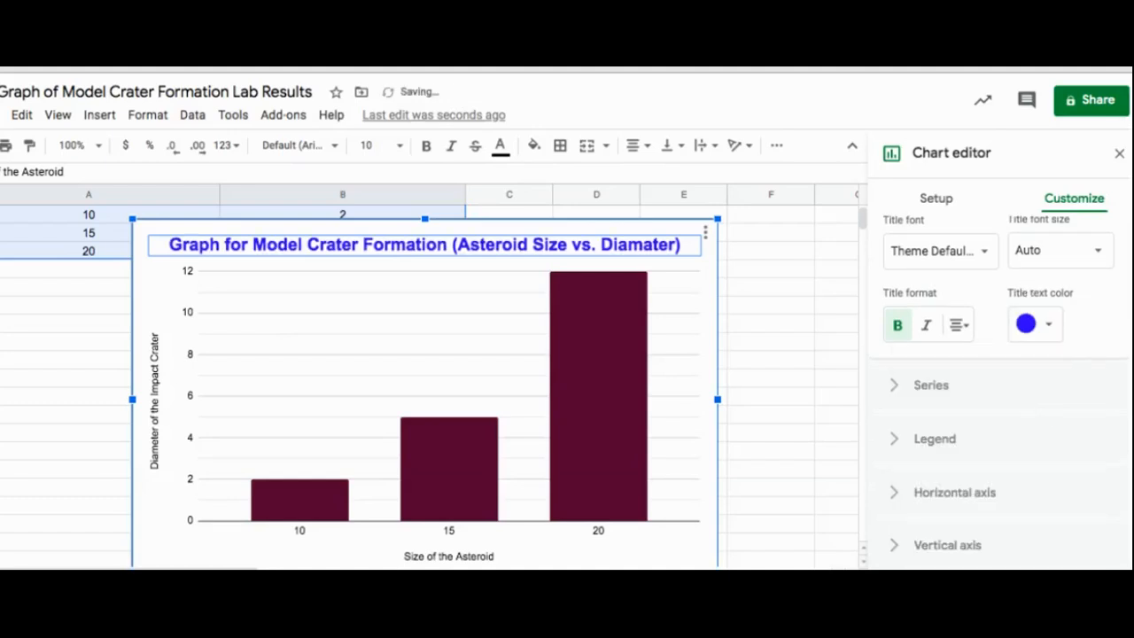
left_click(1119, 154)
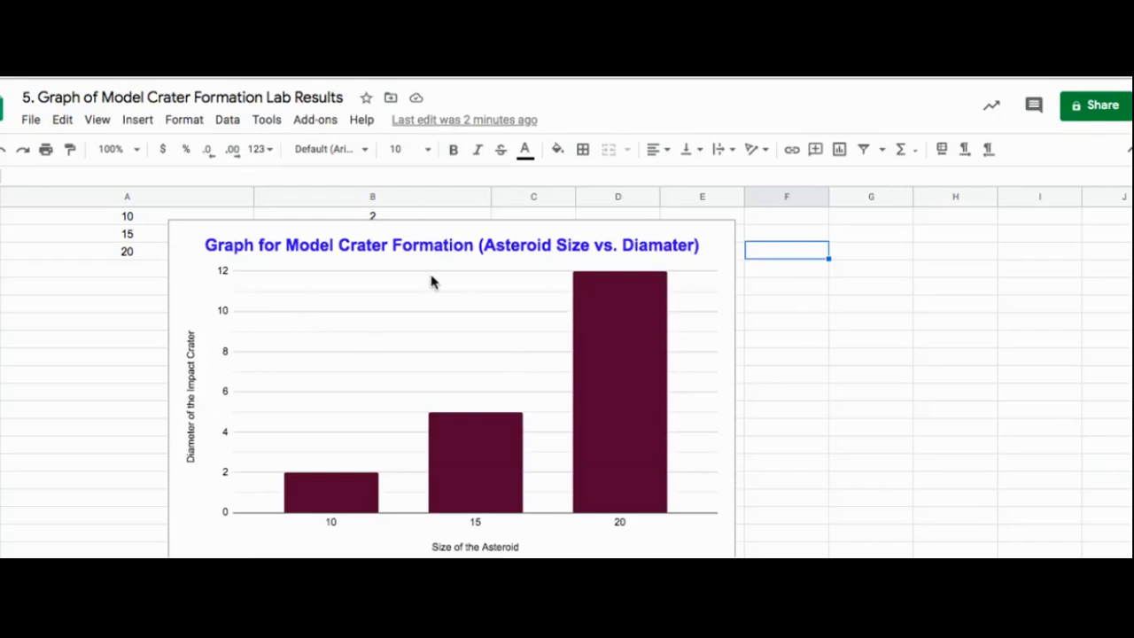
Step: Download the crater chart using Download > PNG image (.png)
left_click(201, 267)
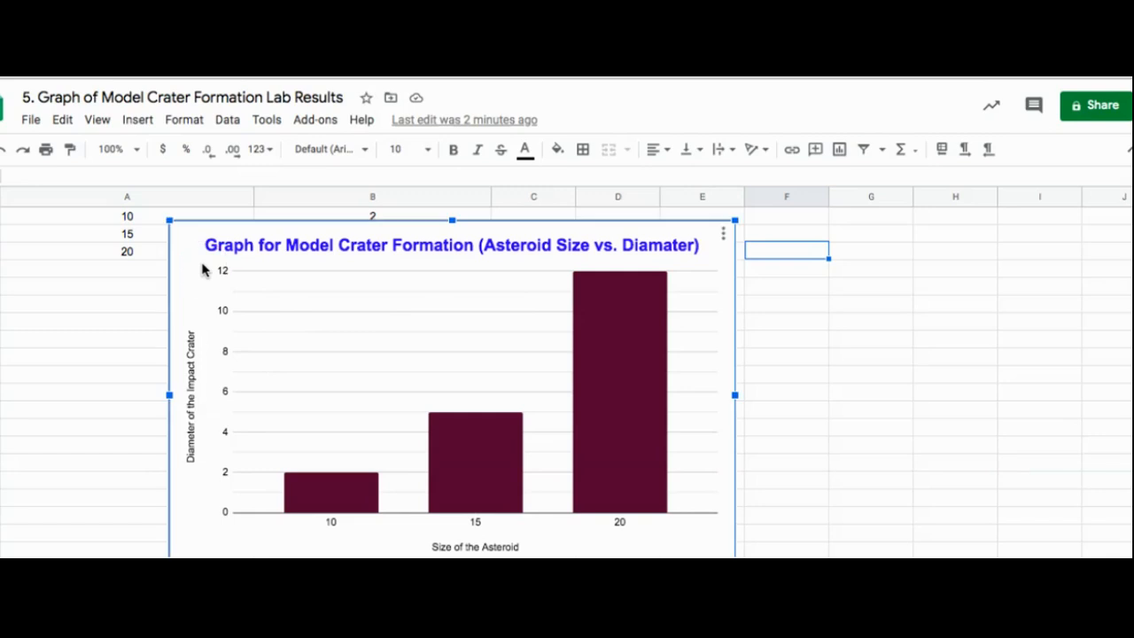
left_click(724, 235)
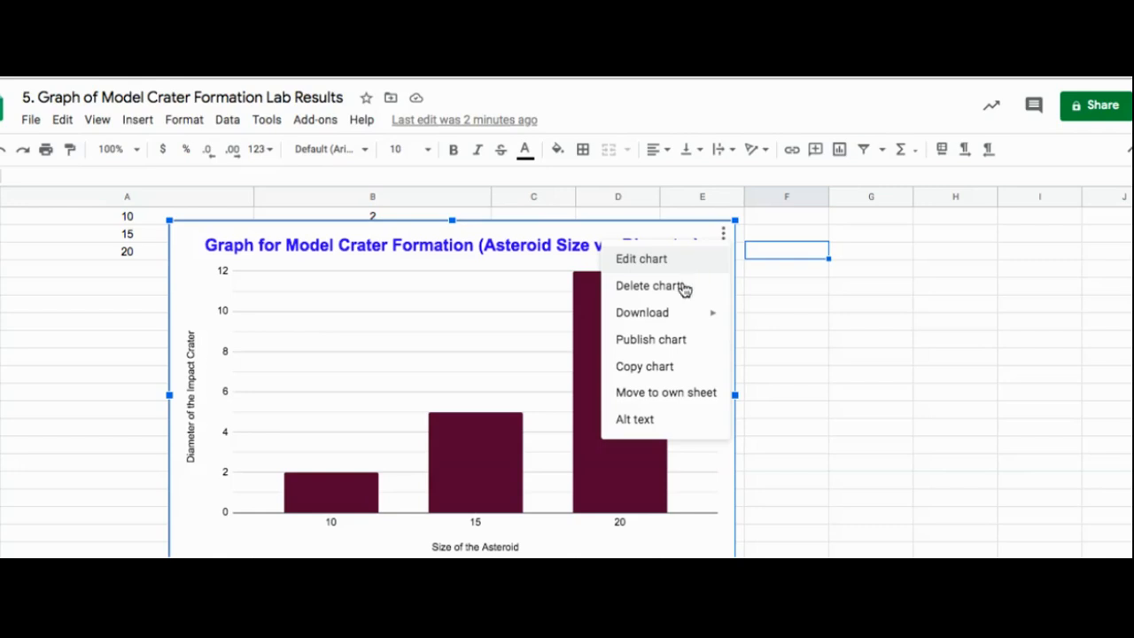
mouse_move(679, 315)
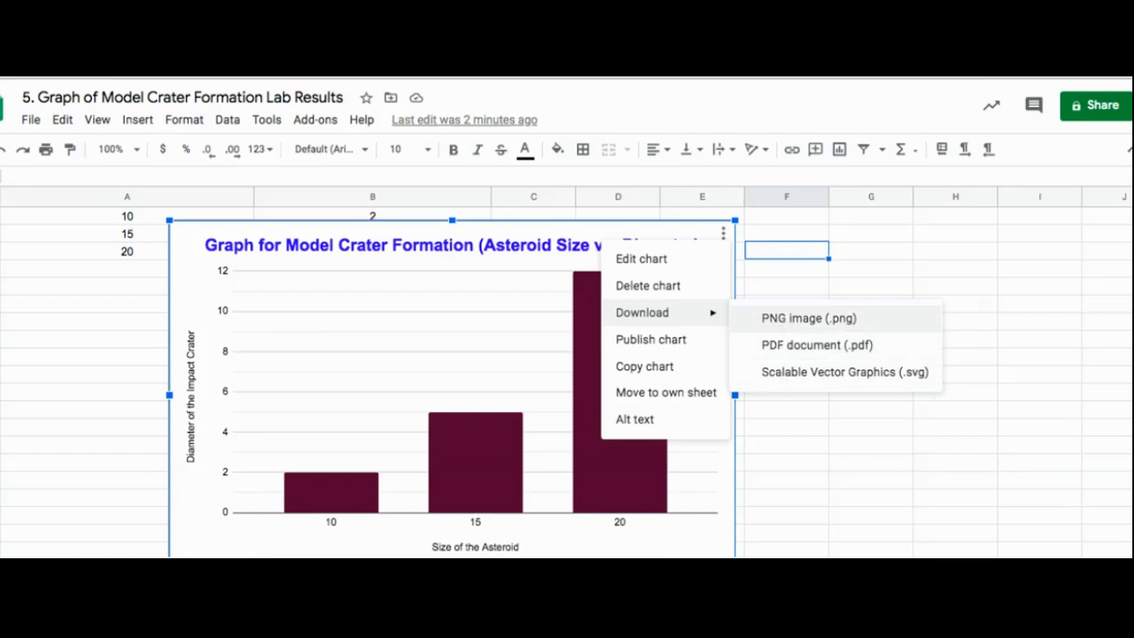
left_click(789, 321)
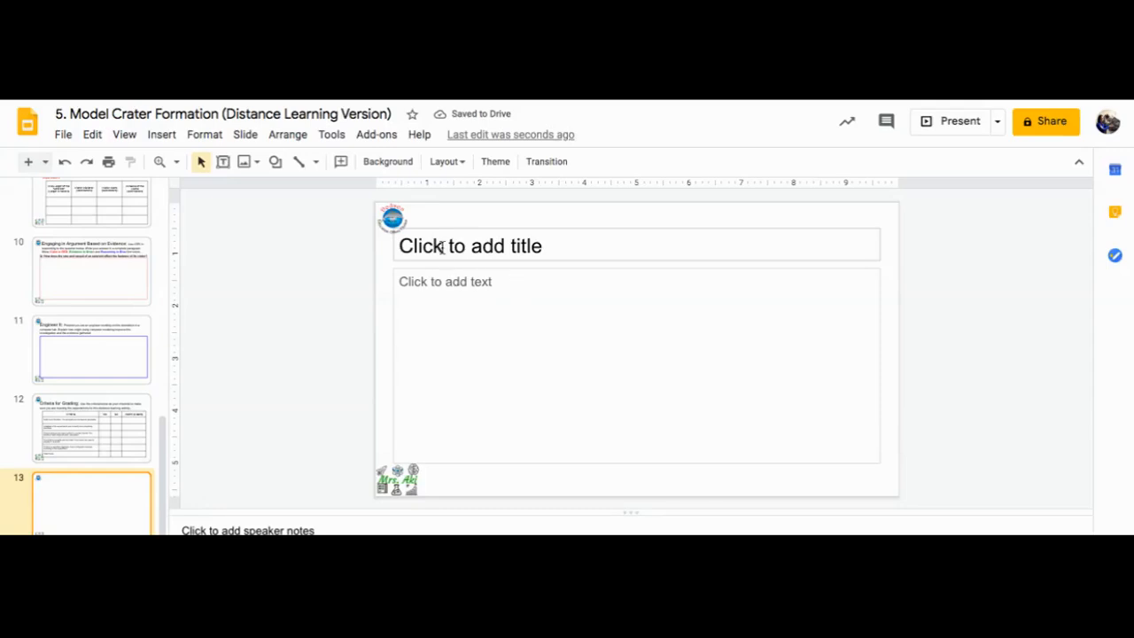
Step: Enter 'Graph' as the title of slide 13
left_click(441, 247)
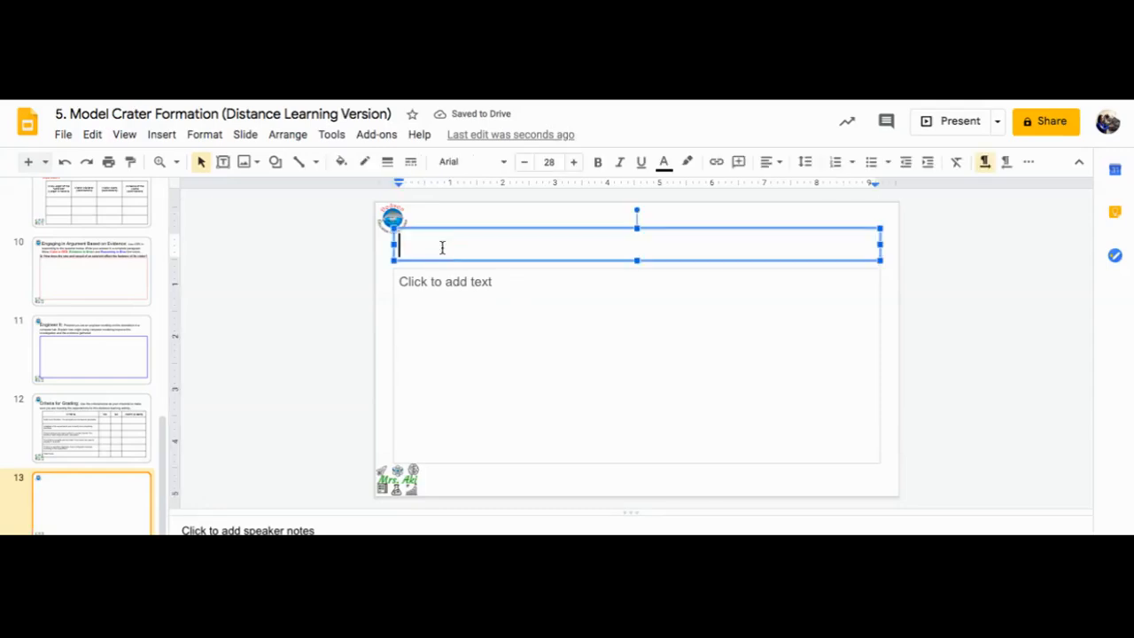
type("GRaph")
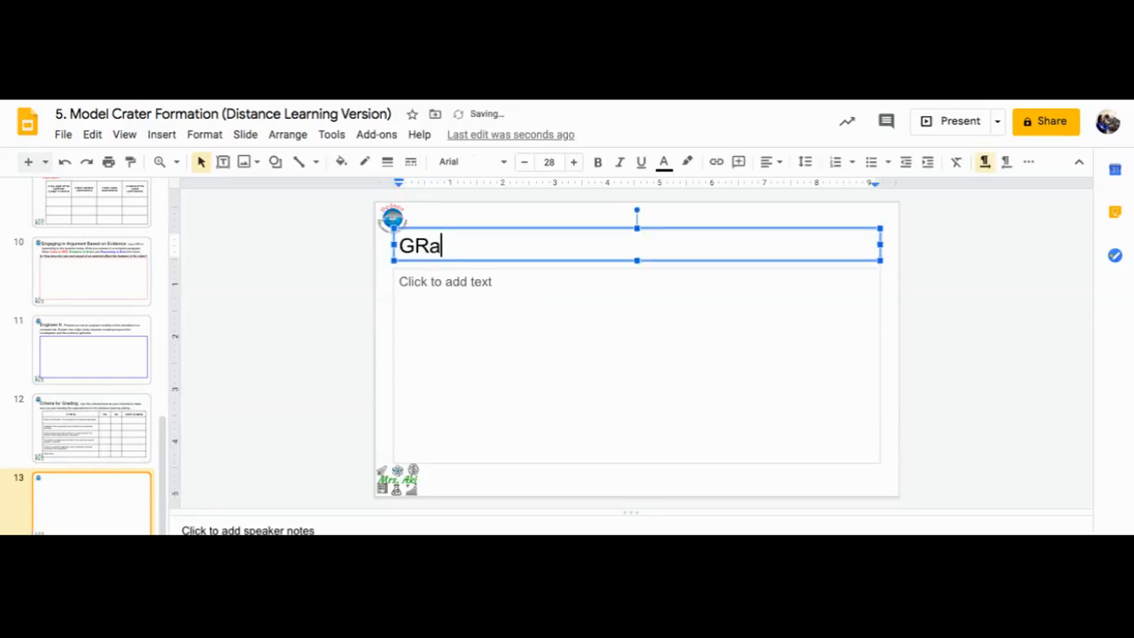
key("BackSpace")
key("BackSpace")
key("BackSpace")
key("BackSpace")
type("raph")
left_click(275, 317)
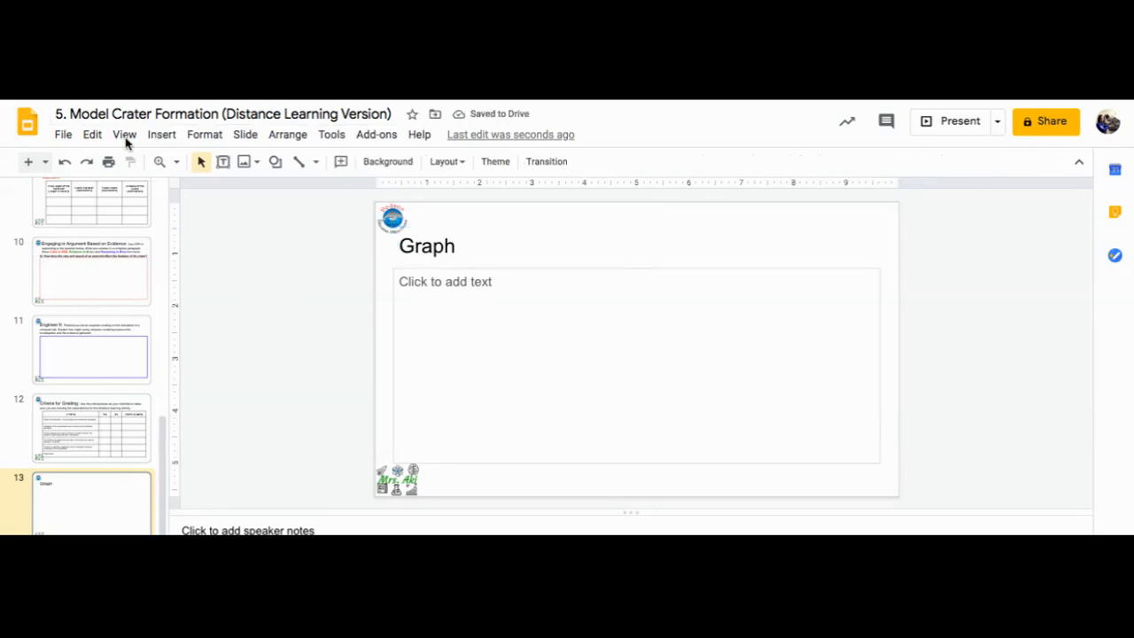
Step: Begin inserting the chart image using Insert > Image > Upload from computer
left_click(159, 136)
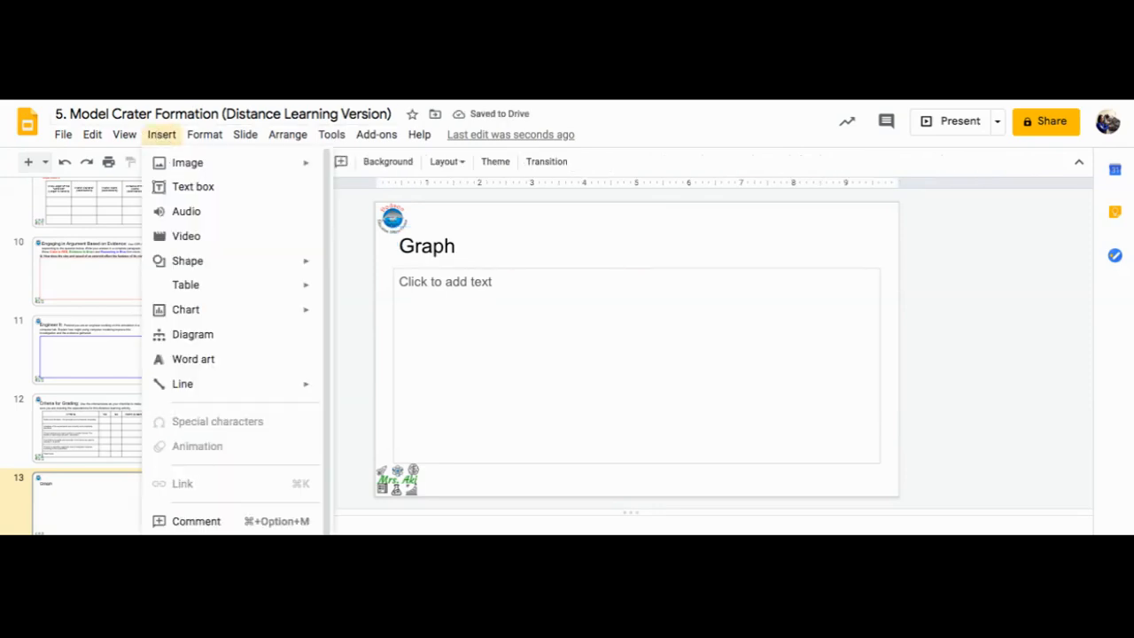
mouse_move(176, 162)
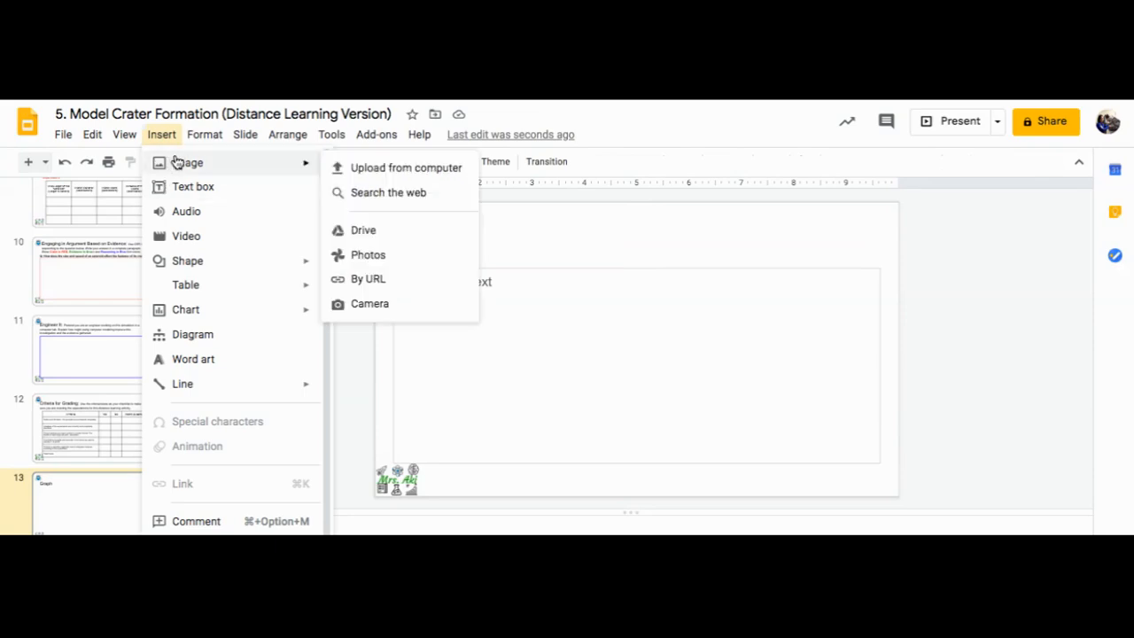
left_click(368, 168)
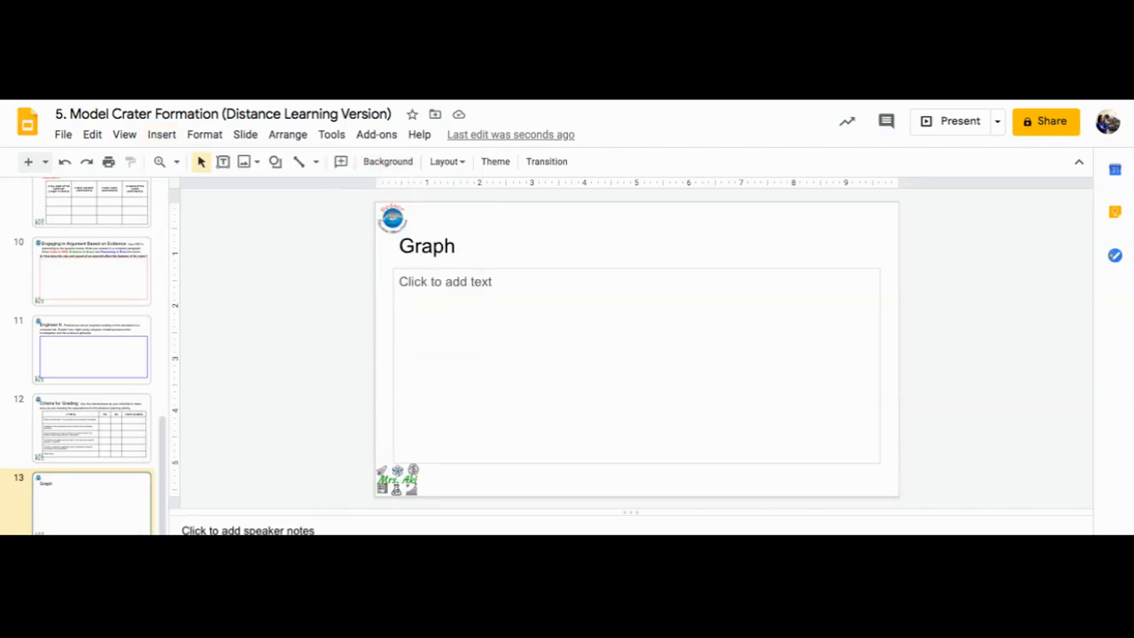